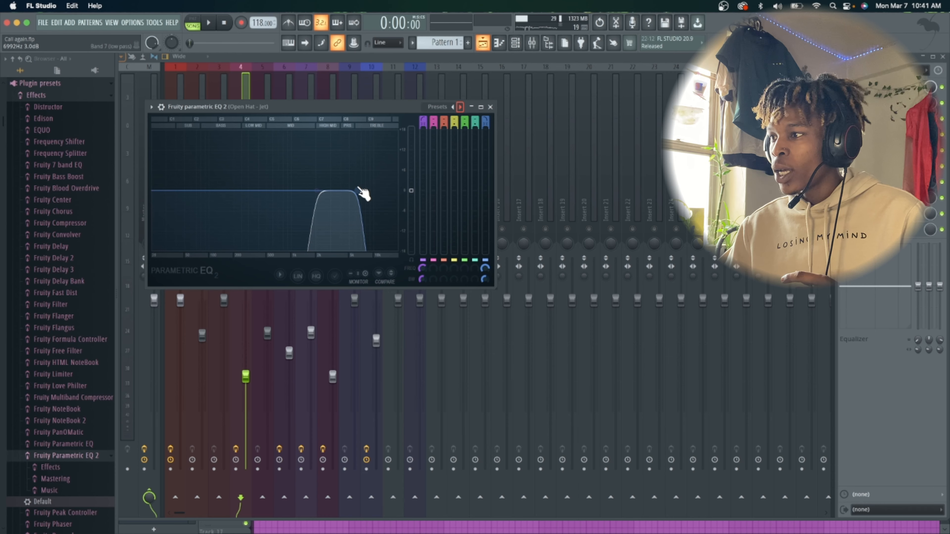
# Close the Open Hat - Jet track's equalizer and add Fruity Reeverb 2 to the same mixer track.
pyautogui.moveTo(358, 191); pyautogui.dragTo(357, 190)
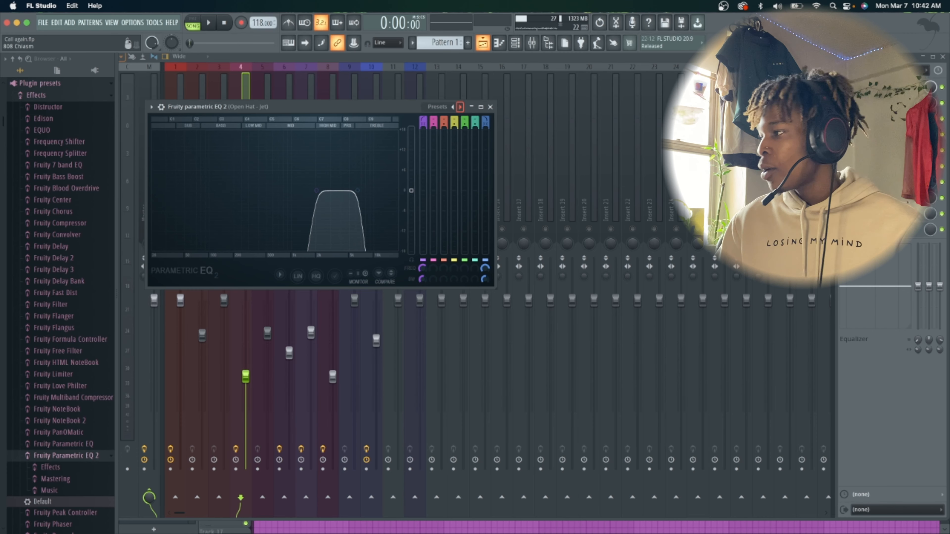
pyautogui.click(490, 107)
pyautogui.click(844, 135)
pyautogui.moveTo(860, 147)
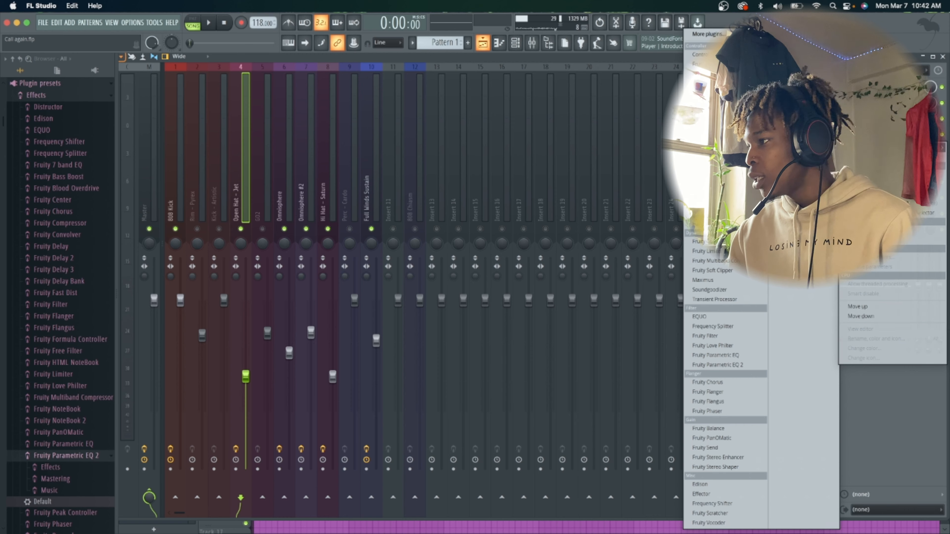
pyautogui.click(708, 168)
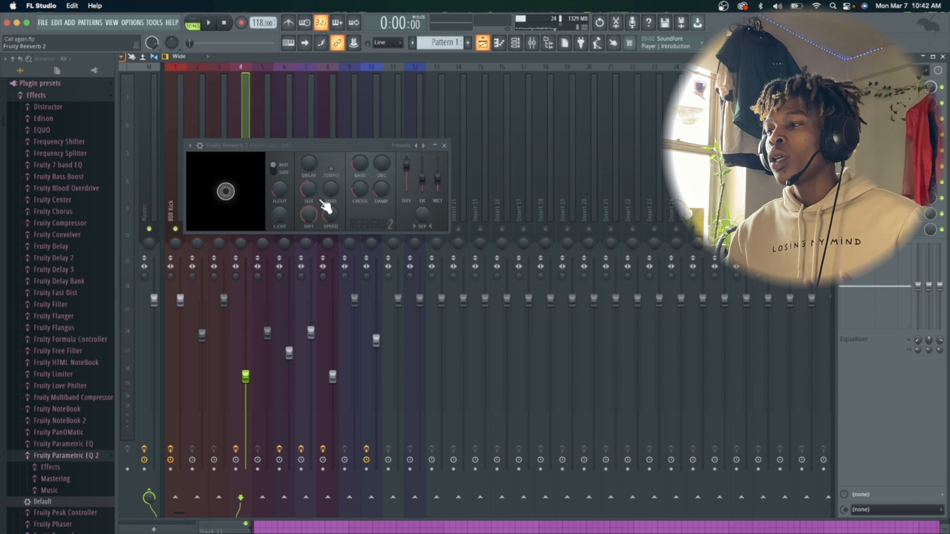
# Set the open hat reverb's room size to 1 and stereo separation to -86%, and raise its wet level slightly.
pyautogui.moveTo(308, 189); pyautogui.dragTo(308, 229)
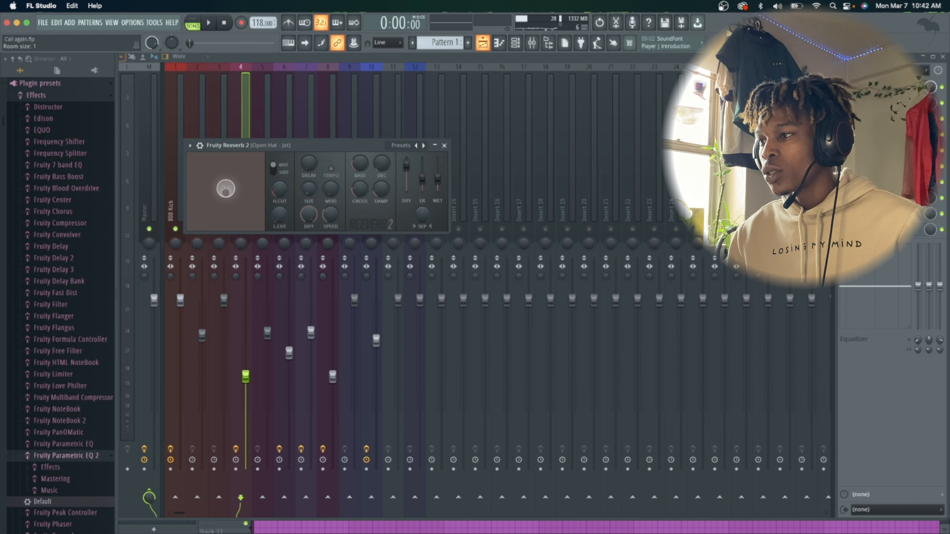
pyautogui.moveTo(422, 214); pyautogui.dragTo(422, 224)
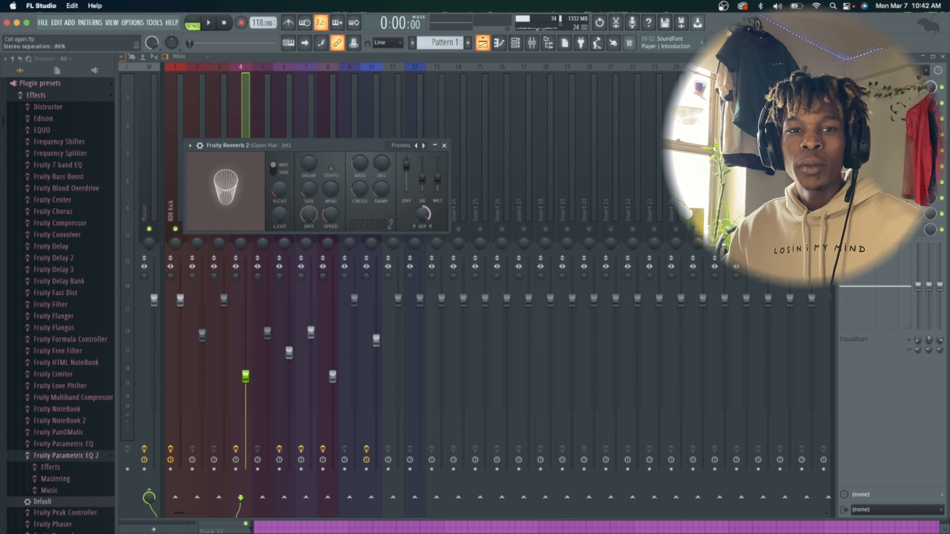
pyautogui.moveTo(437, 177); pyautogui.dragTo(437, 173)
# Lower the Open Hat - Jet track's volume while the song plays, then view its reverb settings again and close them.
pyautogui.press('space')
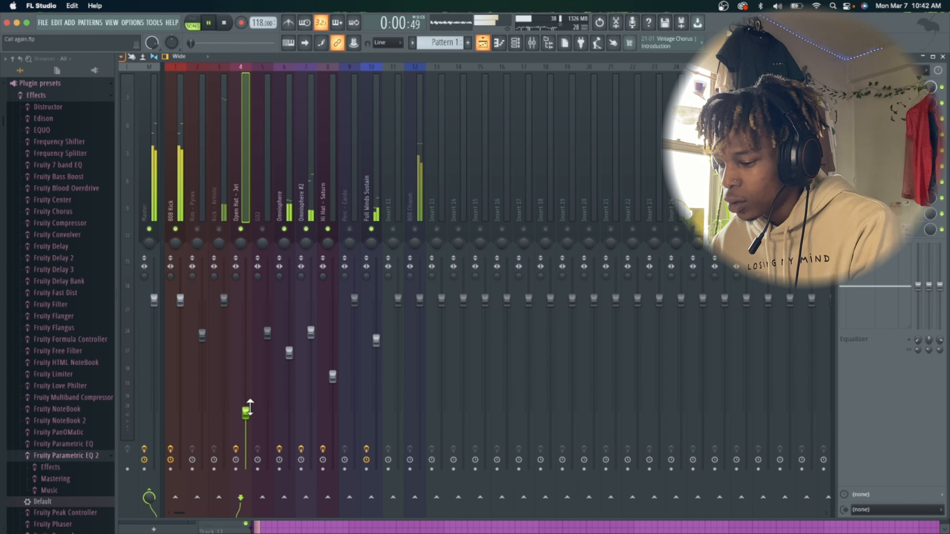
pyautogui.moveTo(248, 406); pyautogui.dragTo(249, 401)
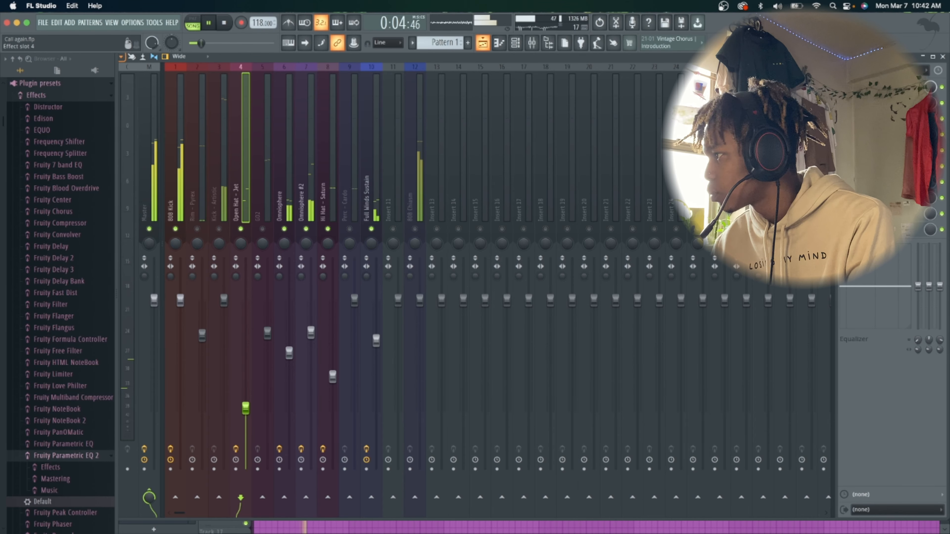
pyautogui.click(879, 135)
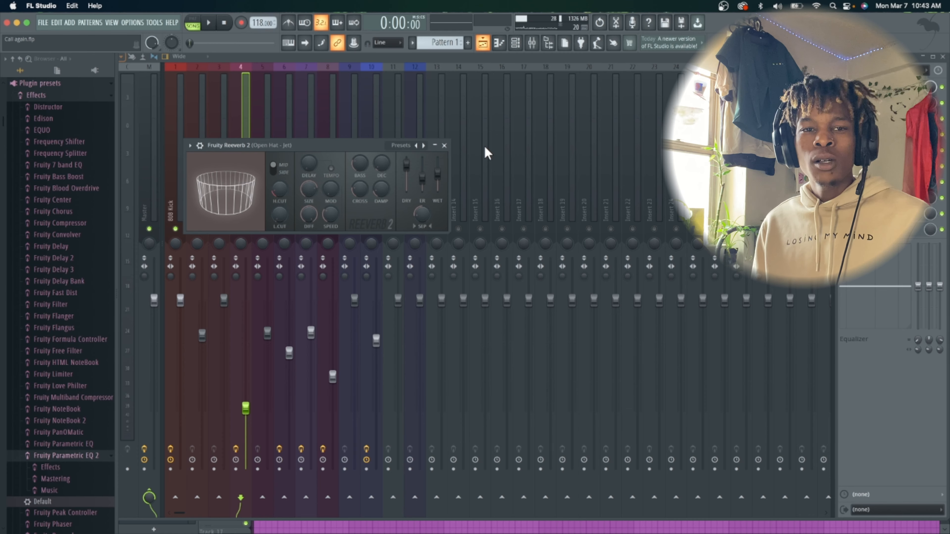
pyautogui.click(658, 59)
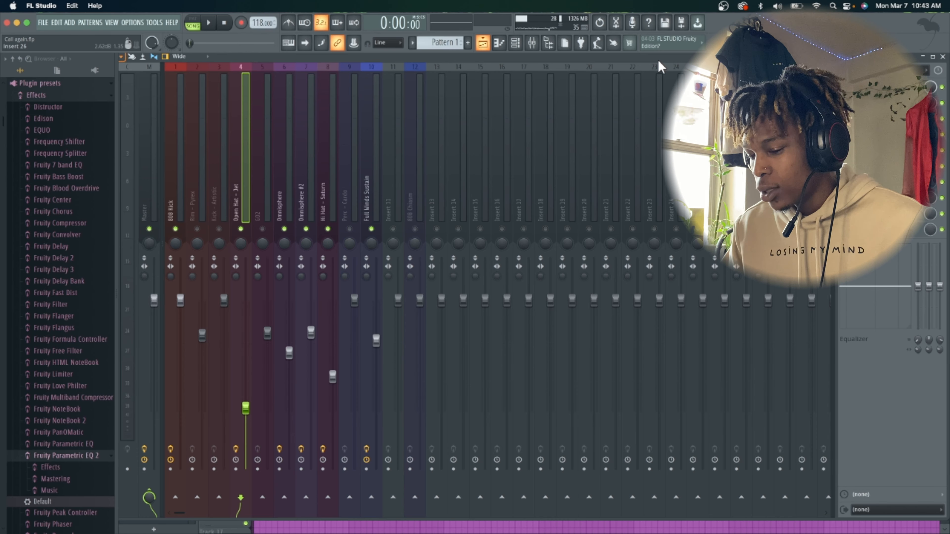
# Play the song to hear mixer track 5 with the GO2 sound and with the Clap - Zing sound.
pyautogui.press('space')
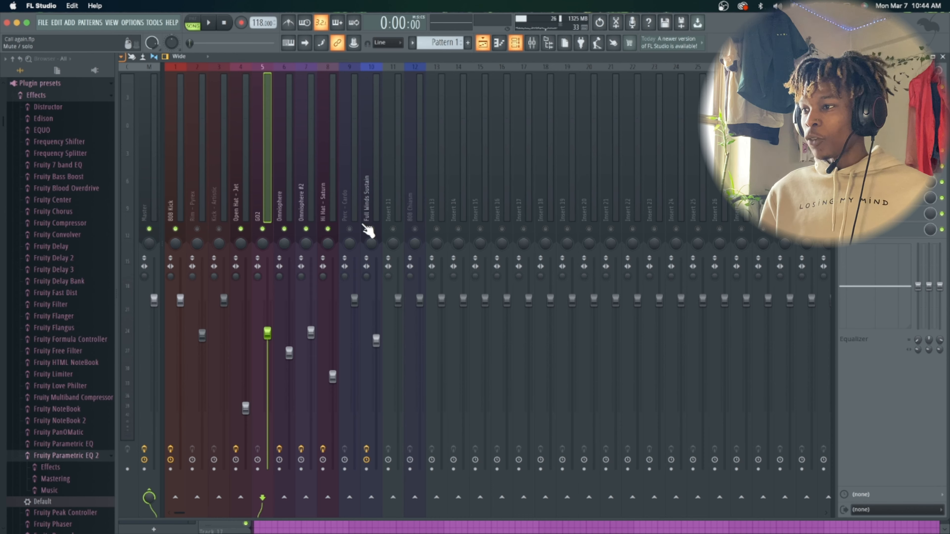
pyautogui.press('space')
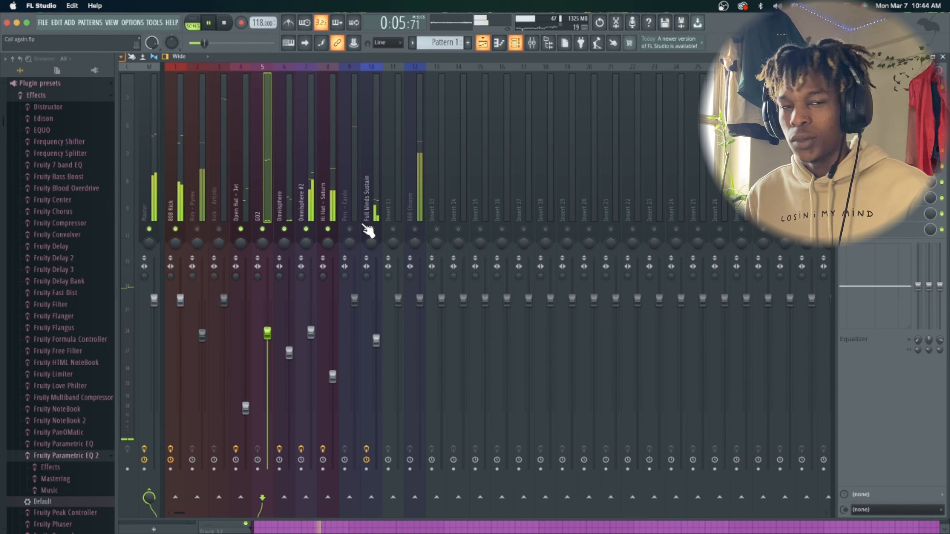
pyautogui.press('space')
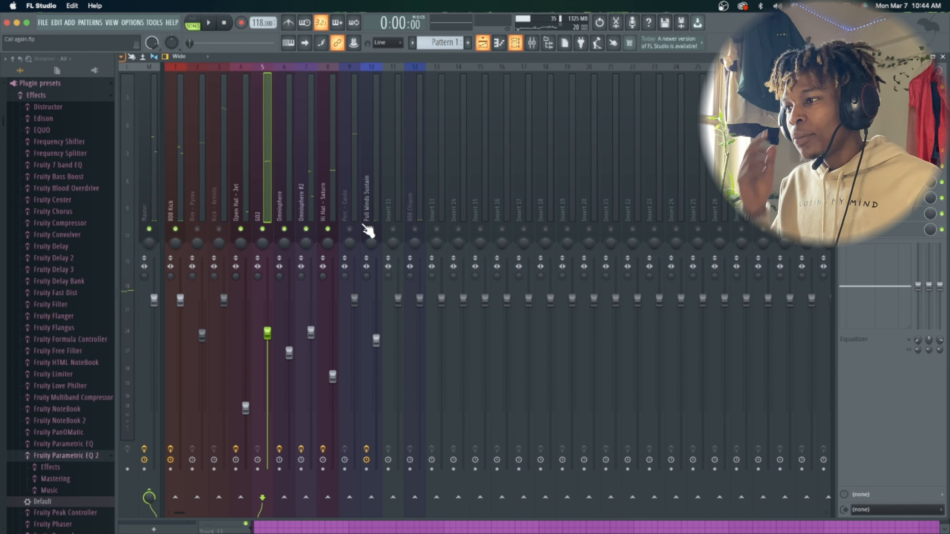
pyautogui.press('super+z')
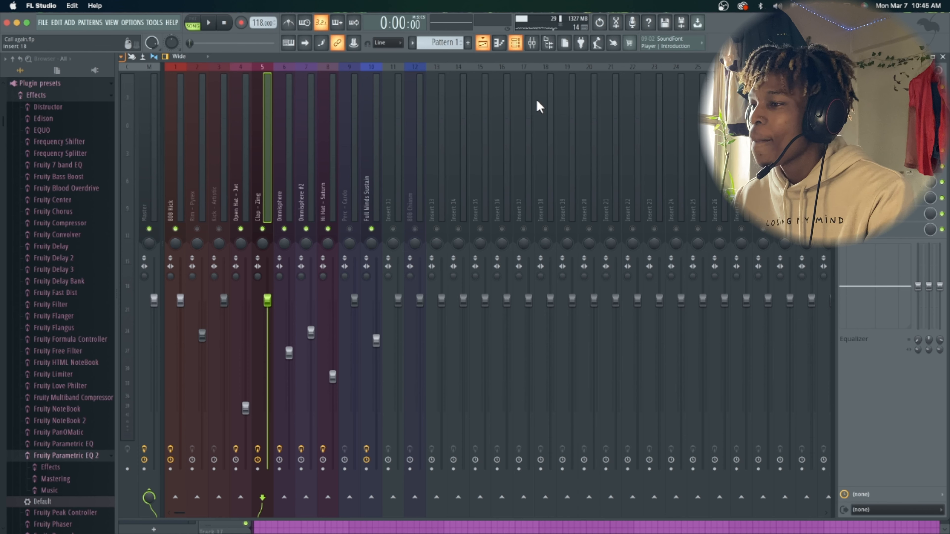
pyautogui.press('space')
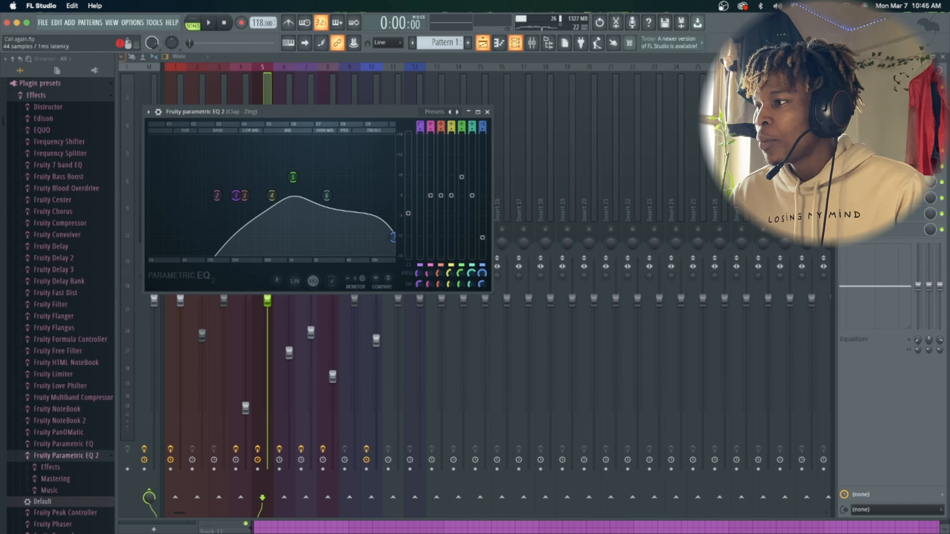
# Try boosting band 5 of the Clap - Zing EQ to 18 dB at about 1231 Hz, audition it, and lower it again.
pyautogui.moveTo(311, 111); pyautogui.dragTo(447, 152)
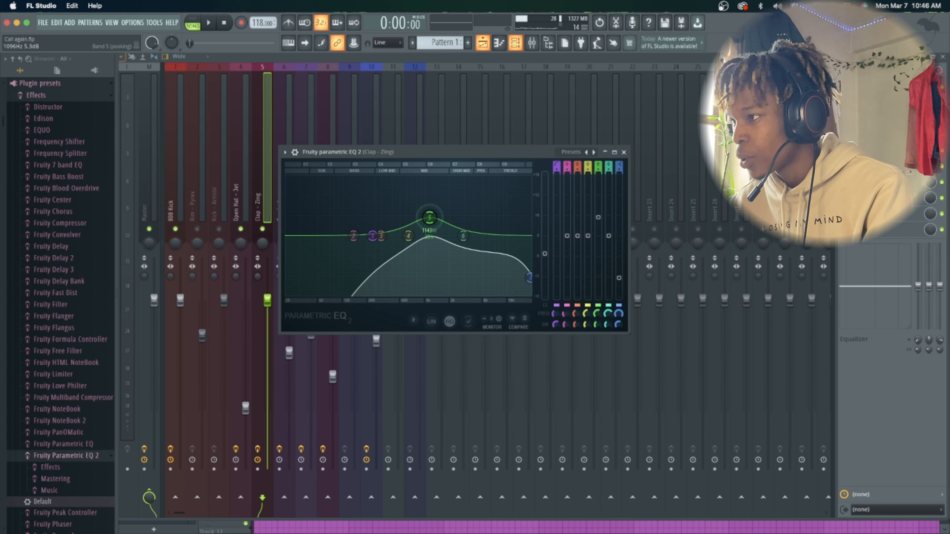
pyautogui.moveTo(429, 217); pyautogui.dragTo(432, 178)
pyautogui.press('space')
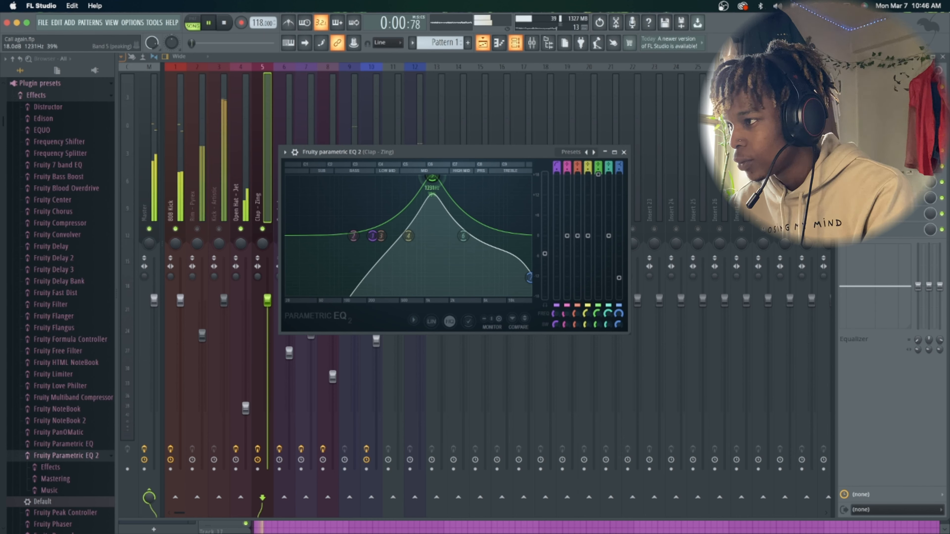
pyautogui.press('space')
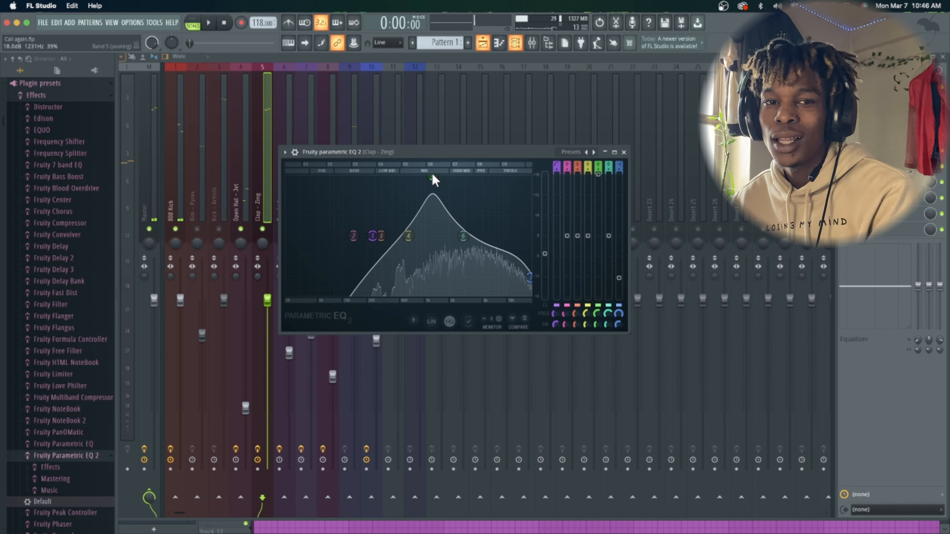
pyautogui.moveTo(432, 178); pyautogui.dragTo(433, 214)
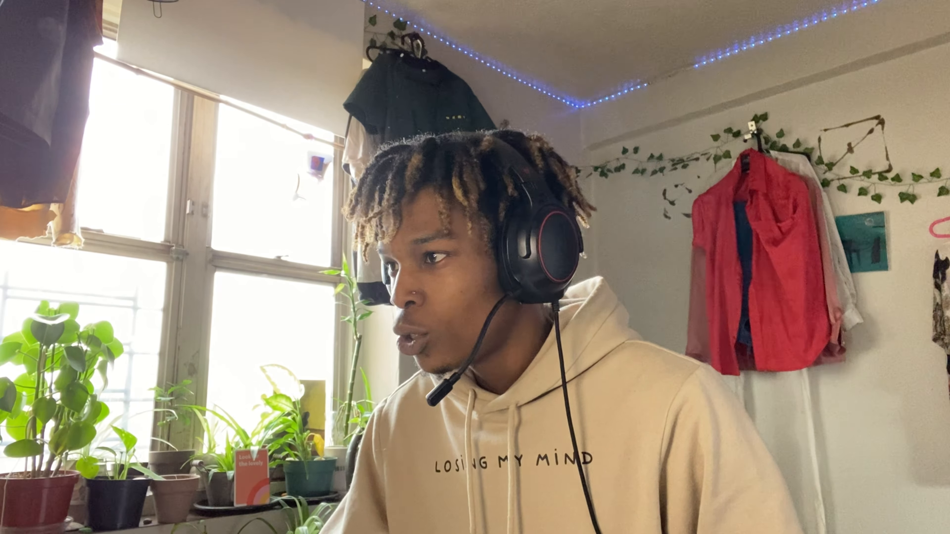
# Check the channel rack during playback, then close it and open the Kick - Artistic mixer track's options.
pyautogui.click(516, 32)
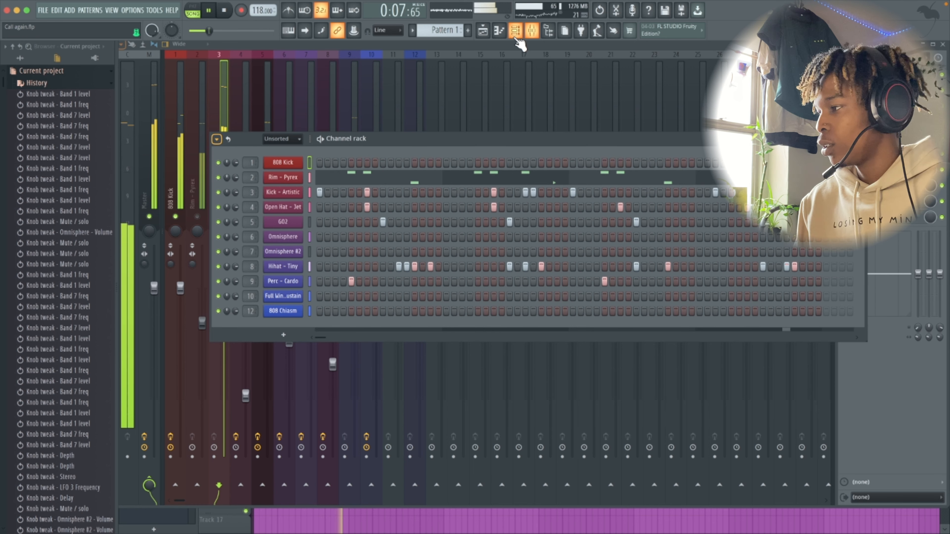
pyautogui.press('space')
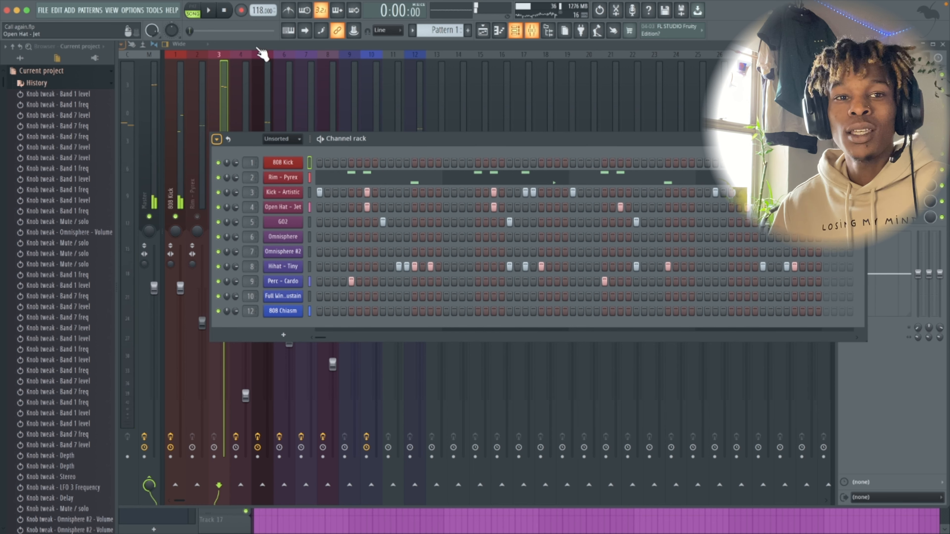
pyautogui.press('F6')
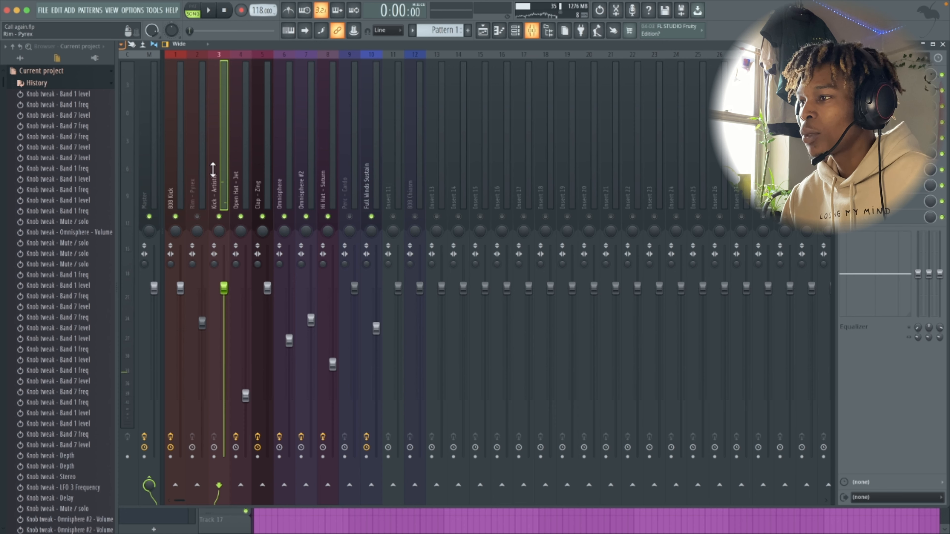
pyautogui.rightClick(216, 175)
pyautogui.click(254, 112)
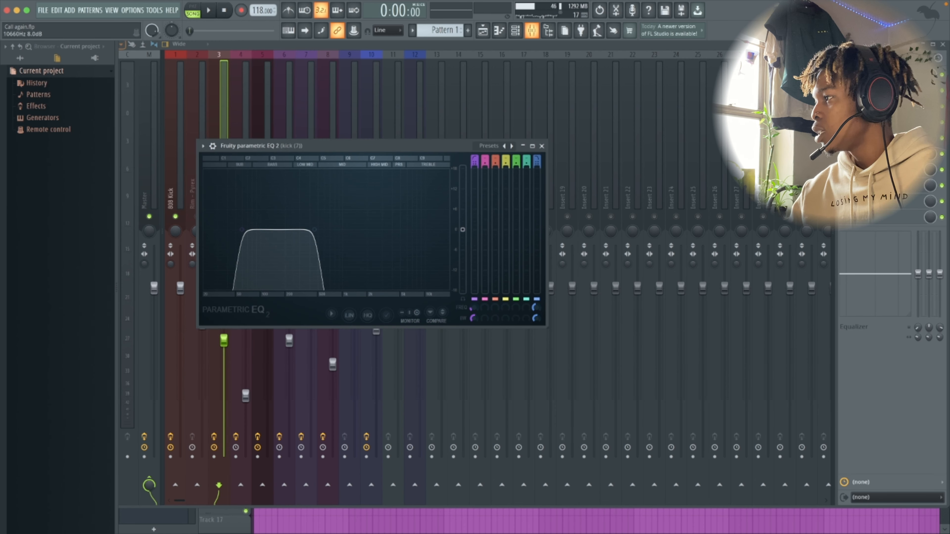
# Open the kick EQ's high-pass and low-pass filters fully so the whole frequency range passes.
pyautogui.moveTo(316, 229); pyautogui.dragTo(361, 229)
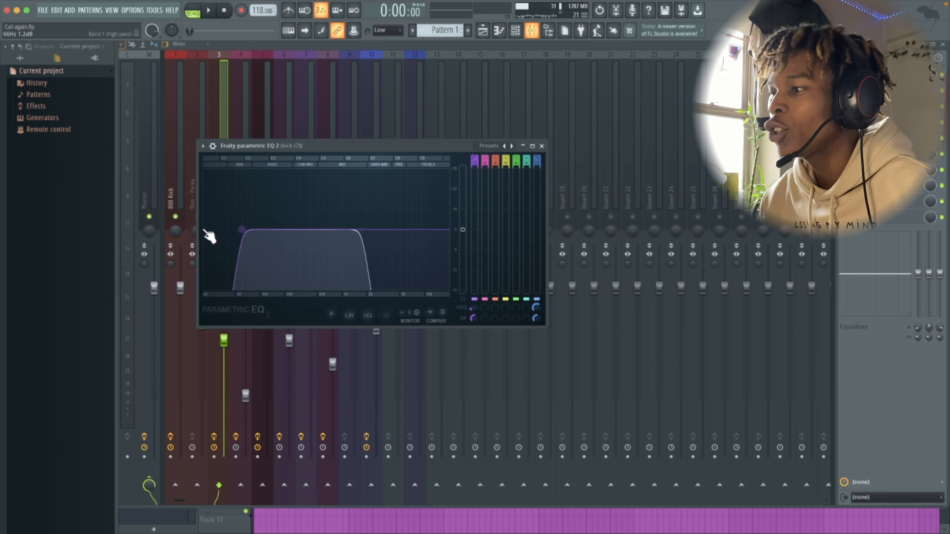
pyautogui.moveTo(241, 229); pyautogui.dragTo(202, 229)
pyautogui.moveTo(361, 230); pyautogui.dragTo(449, 229)
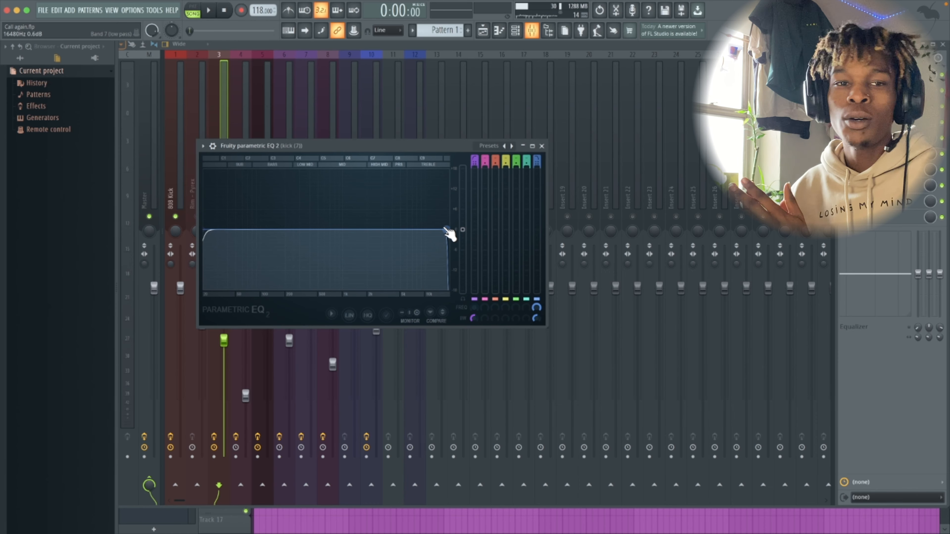
# Bring the kick EQ's low-pass cutoff down to about 2 kHz and its high-pass cutoff up to about 66 Hz.
pyautogui.moveTo(447, 230); pyautogui.dragTo(365, 229)
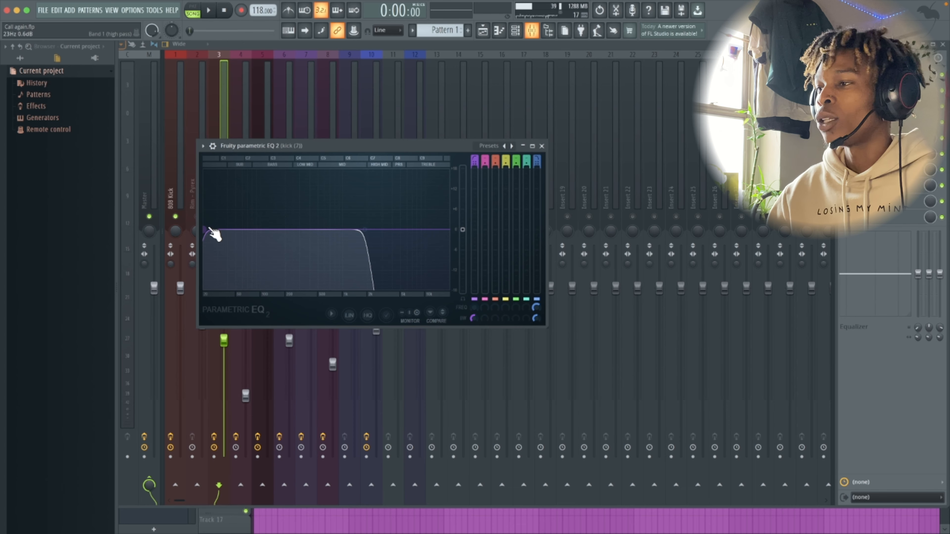
pyautogui.moveTo(204, 229); pyautogui.dragTo(246, 229)
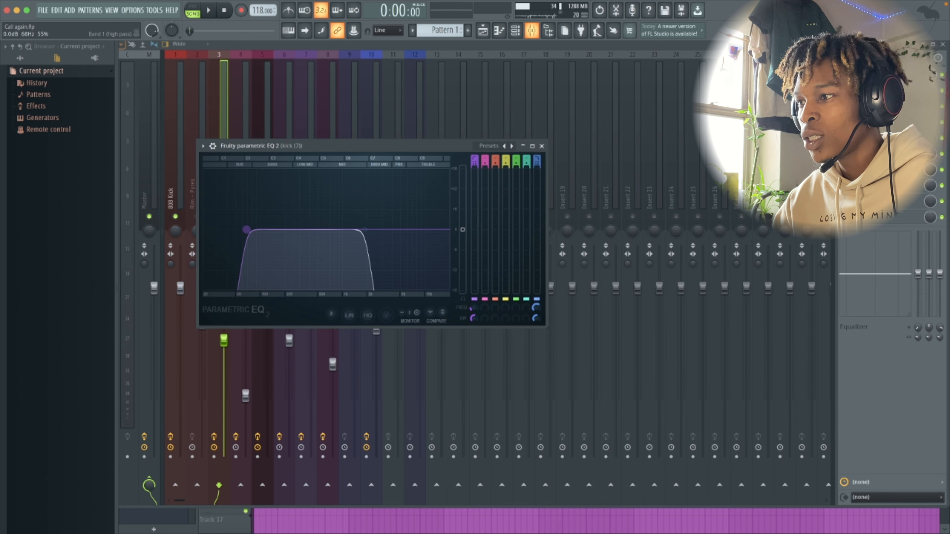
pyautogui.moveTo(244, 229); pyautogui.dragTo(242, 229)
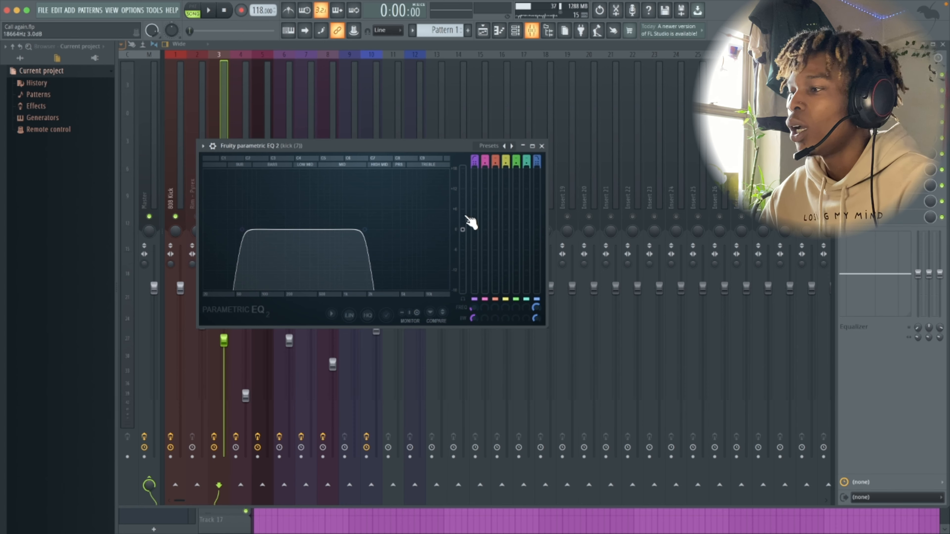
# Play the song and lower the kick EQ's high-pass cutoff slightly to let more low end through.
pyautogui.press('space')
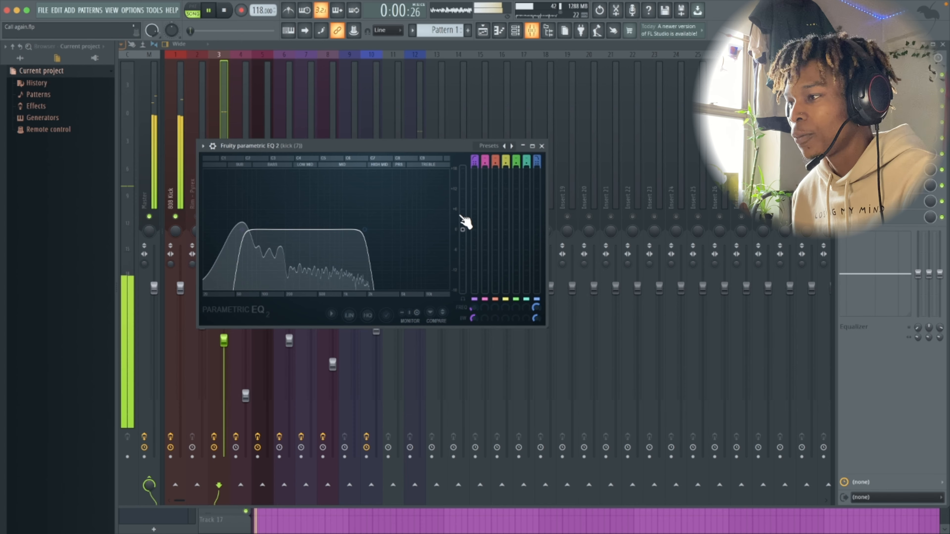
pyautogui.moveTo(258, 239); pyautogui.dragTo(240, 229)
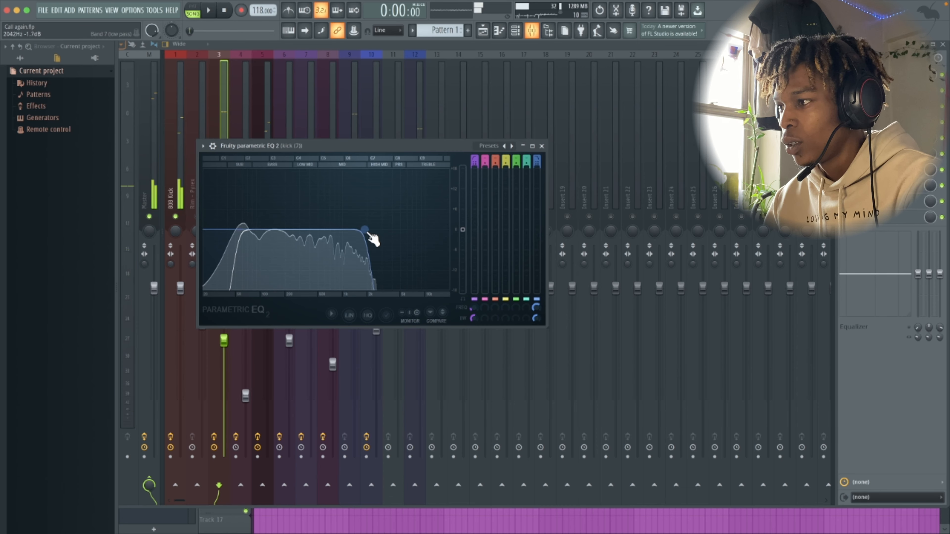
pyautogui.press('space')
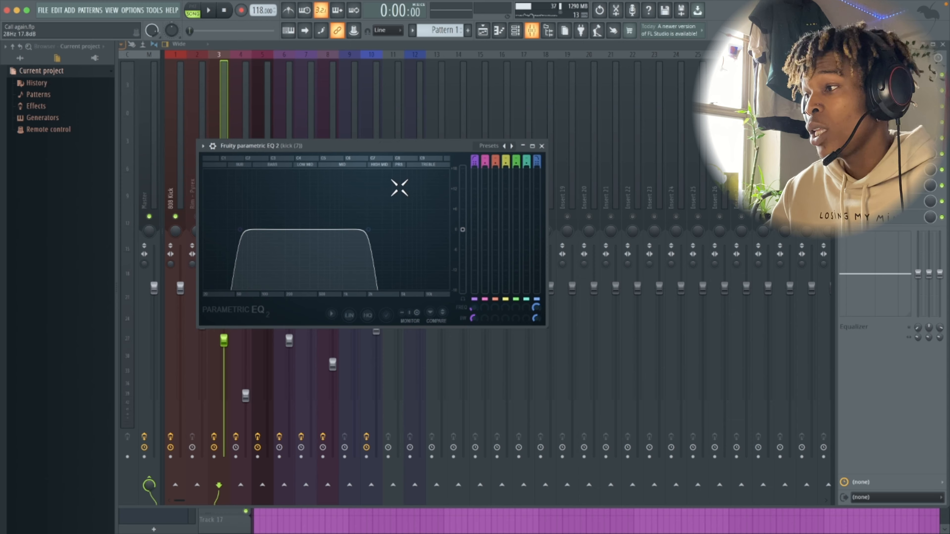
# Lower the kick EQ's low-pass cutoff further to remove more of its highs, then close the equalizer.
pyautogui.moveTo(368, 229); pyautogui.dragTo(353, 230)
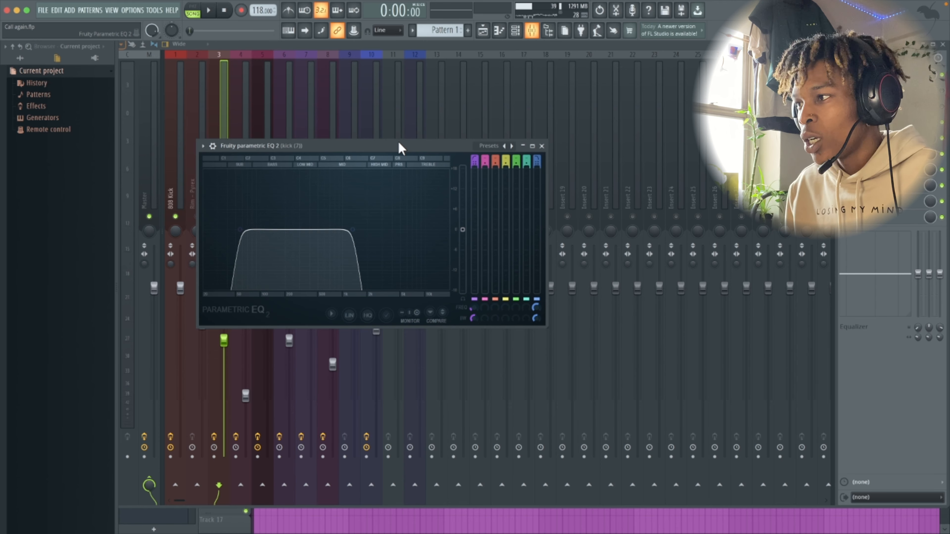
pyautogui.moveTo(353, 229); pyautogui.dragTo(348, 229)
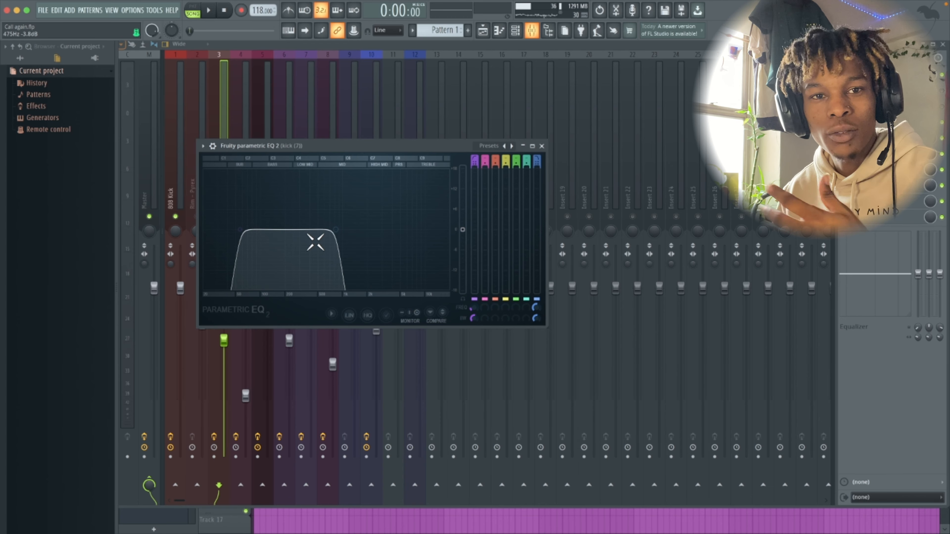
pyautogui.moveTo(335, 230); pyautogui.dragTo(338, 229)
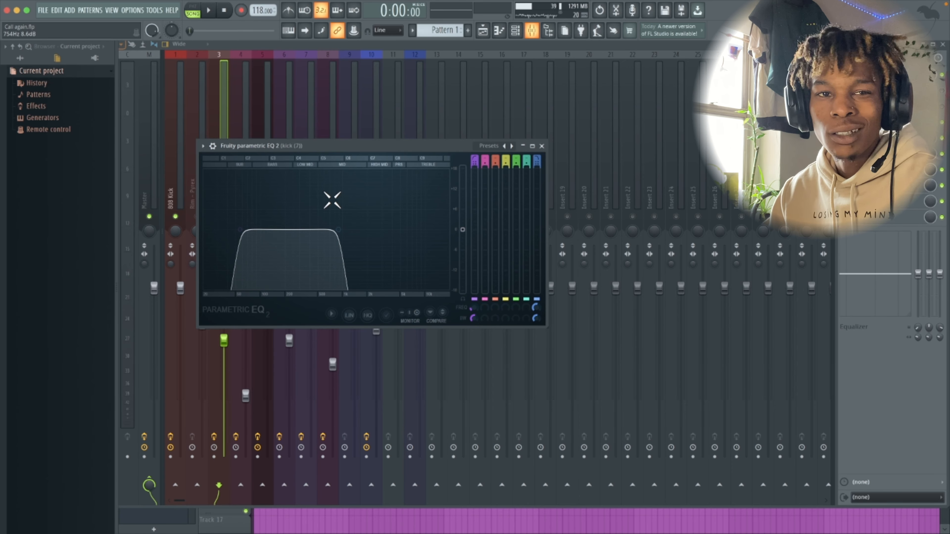
pyautogui.press('space')
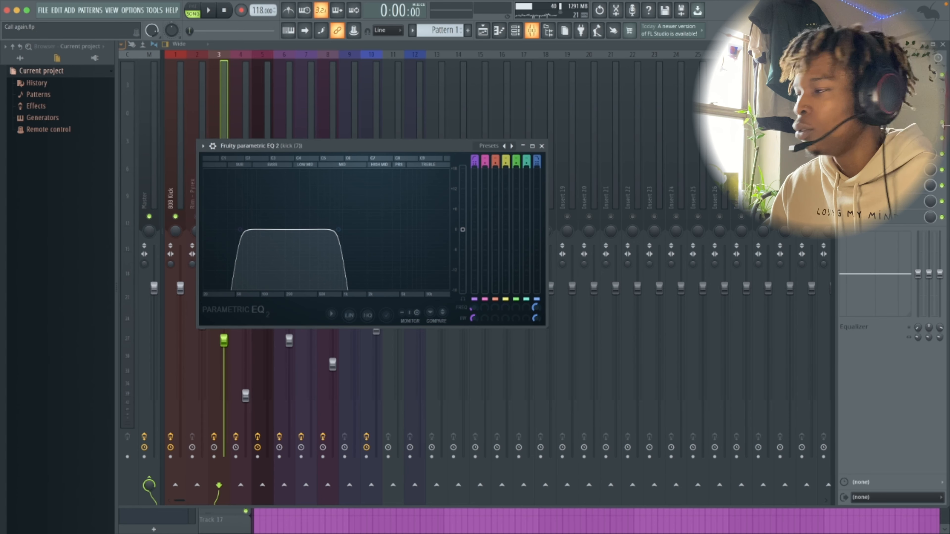
pyautogui.click(942, 91)
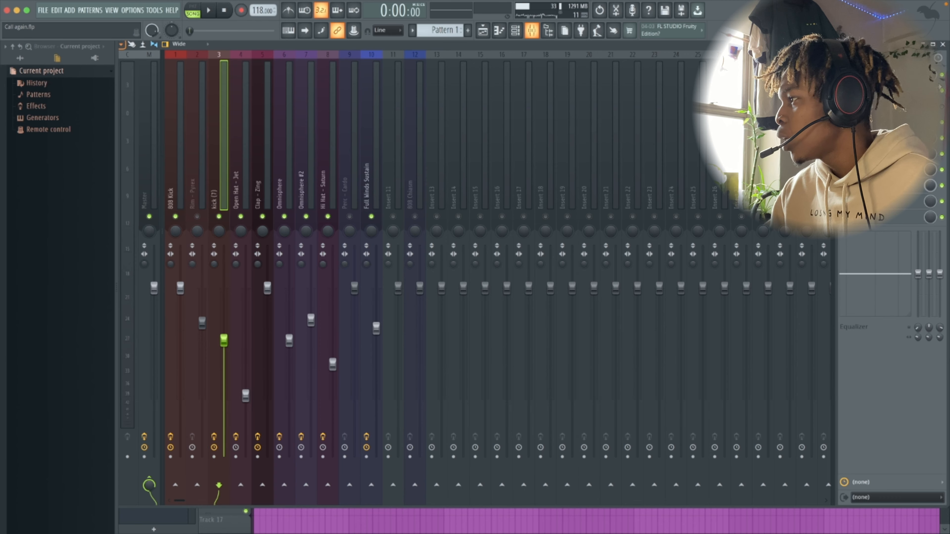
# Boost the kick's lows with a low shelf of 15 dB at about 169 Hz in its second EQ, play the song, then close the equalizer.
pyautogui.click(886, 91)
pyautogui.moveTo(281, 186); pyautogui.dragTo(296, 193)
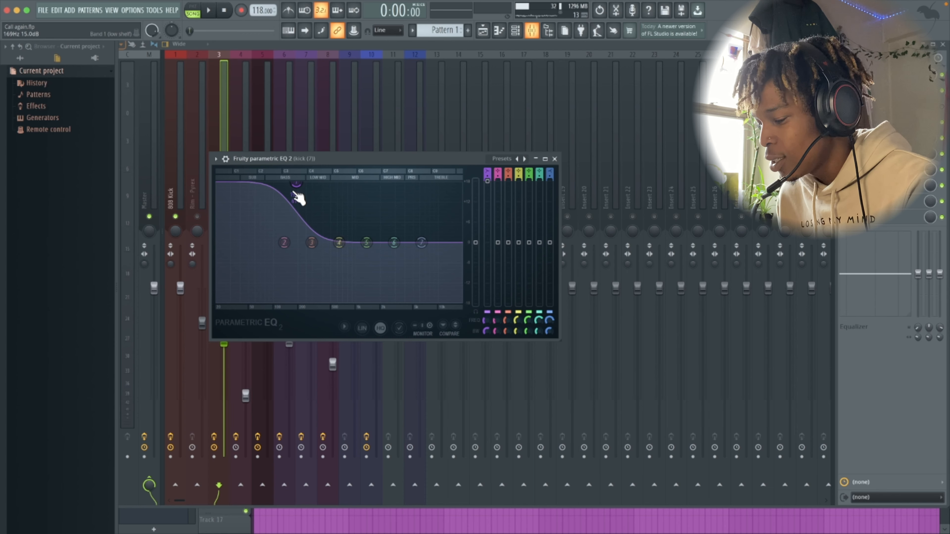
pyautogui.press('space')
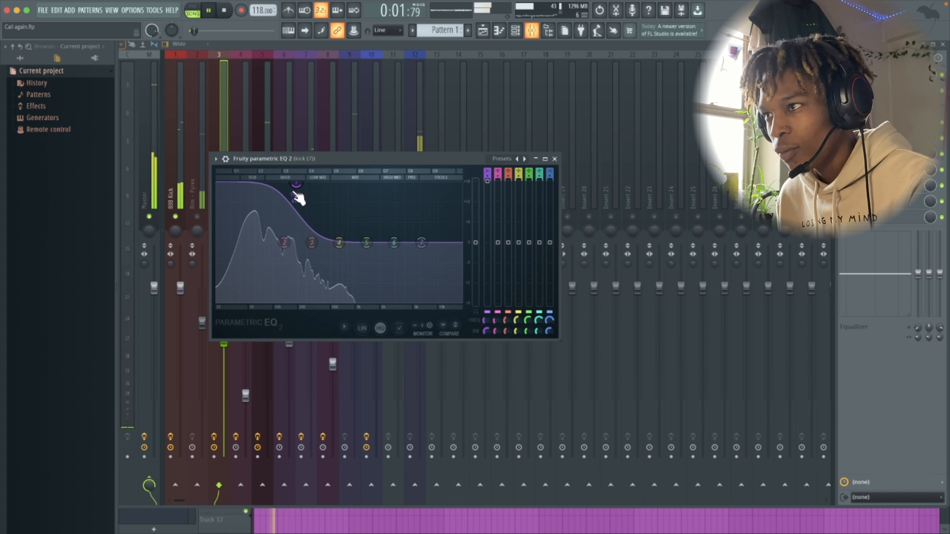
pyautogui.press('space')
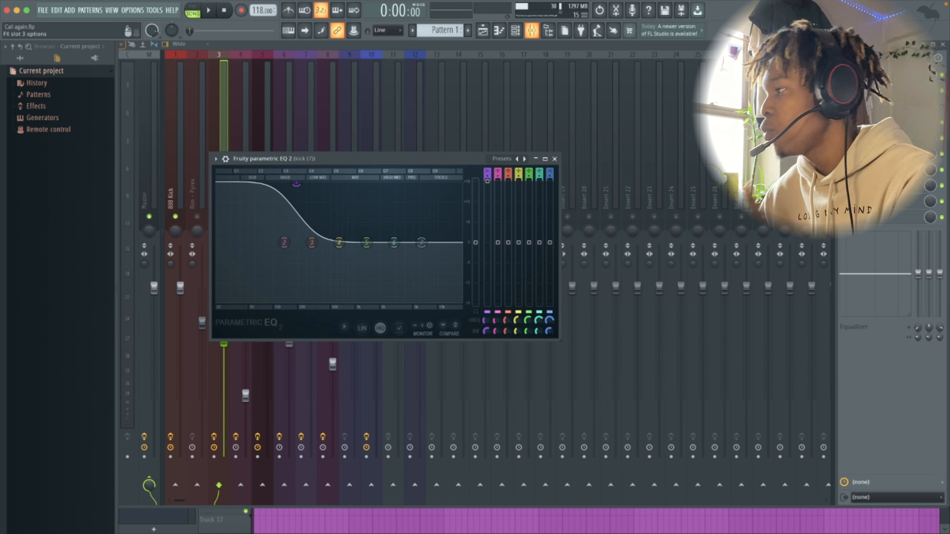
pyautogui.press('Escape')
# Add Fruity Fast Dist to the kick track's third effect slot and load its overdrive preset.
pyautogui.click(844, 107)
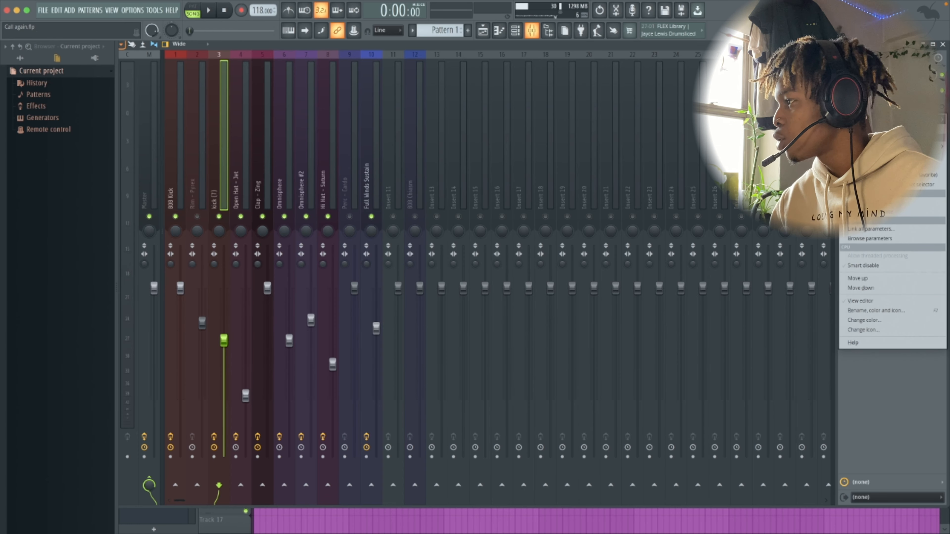
pyautogui.moveTo(856, 119)
pyautogui.click(715, 167)
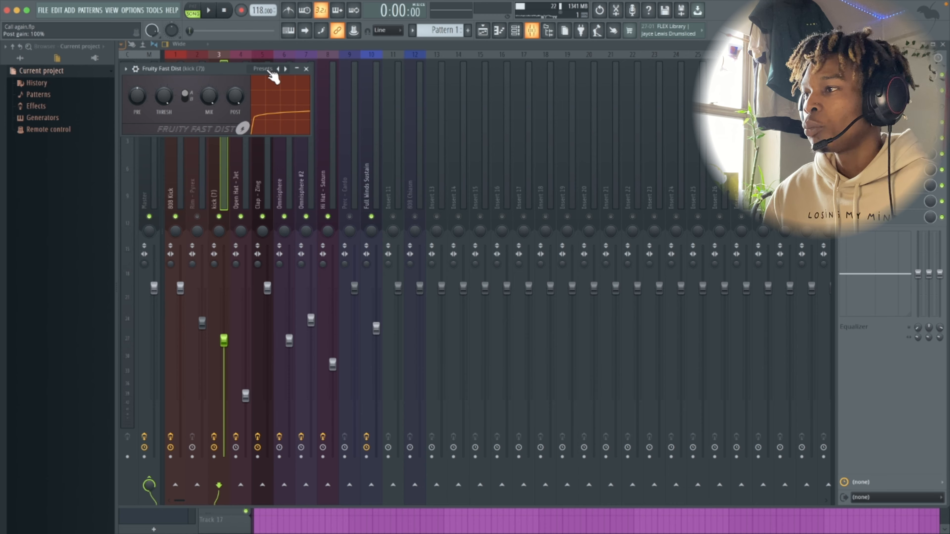
pyautogui.click(274, 68)
pyautogui.click(286, 70)
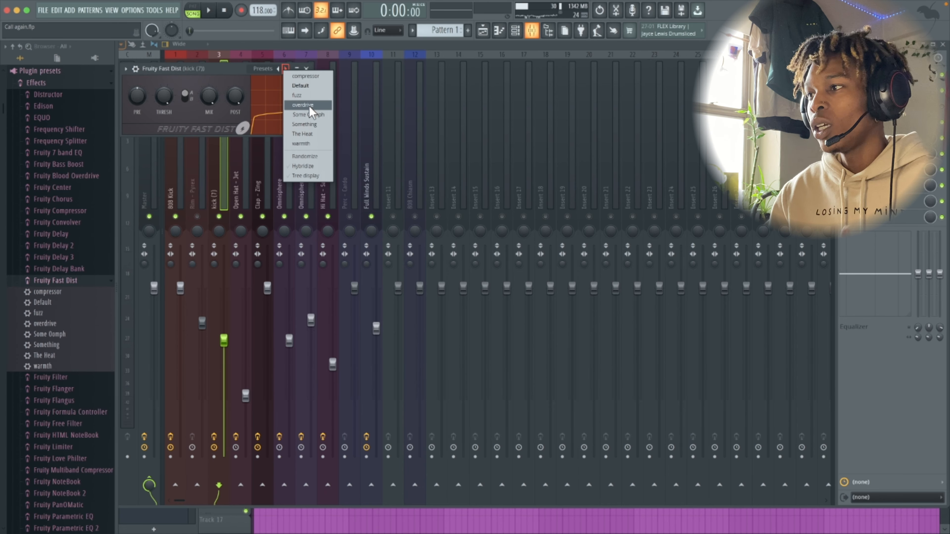
pyautogui.click(309, 105)
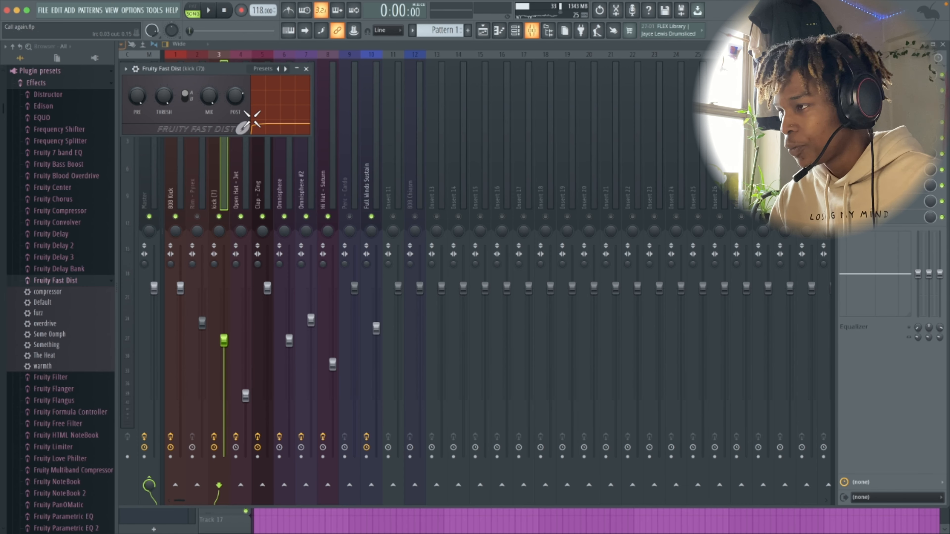
# Audition the distorted kick in the song and set the Fast Dist post gain to 88%.
pyautogui.press('space')
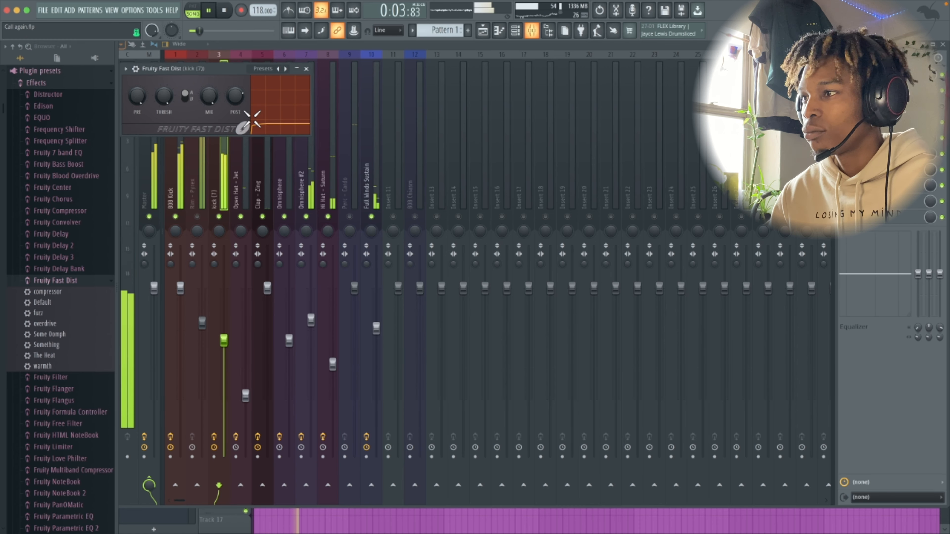
pyautogui.press('space')
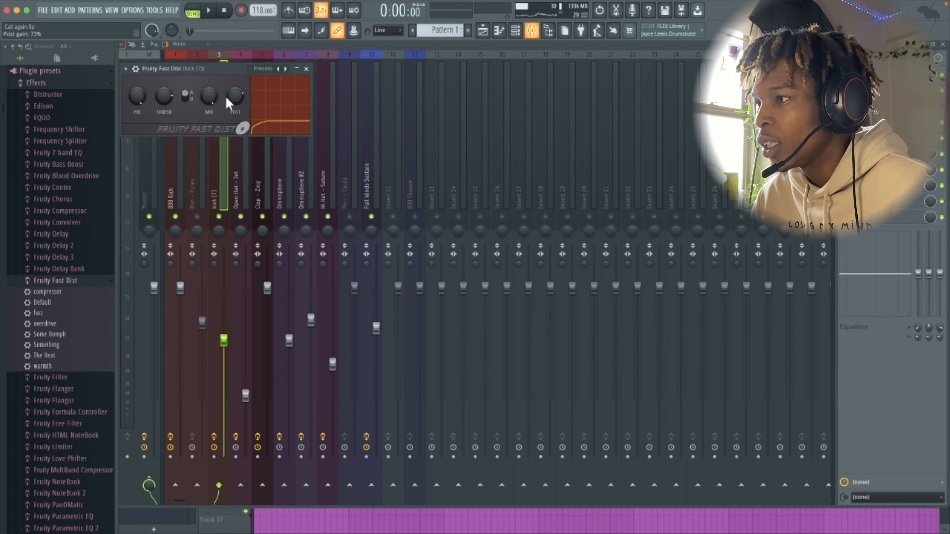
pyautogui.moveTo(235, 96); pyautogui.dragTo(235, 83)
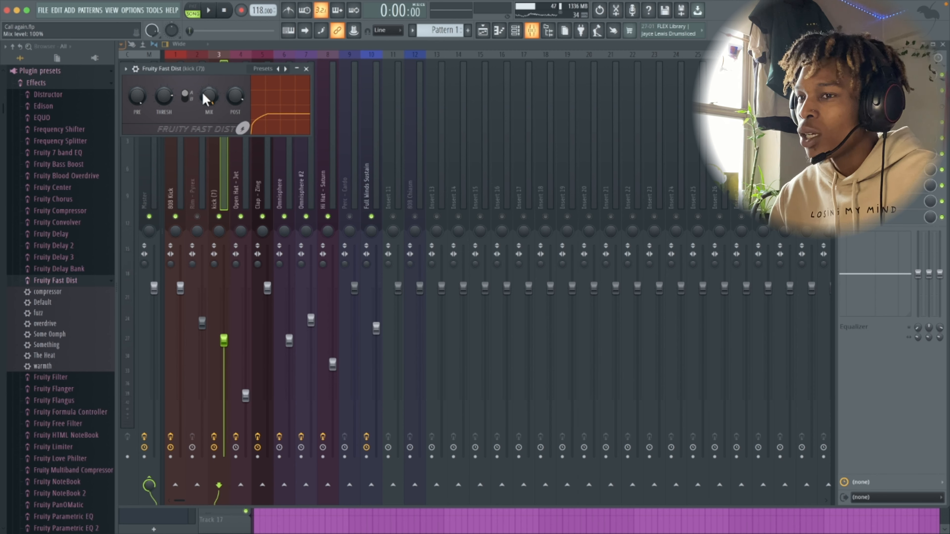
pyautogui.press('space')
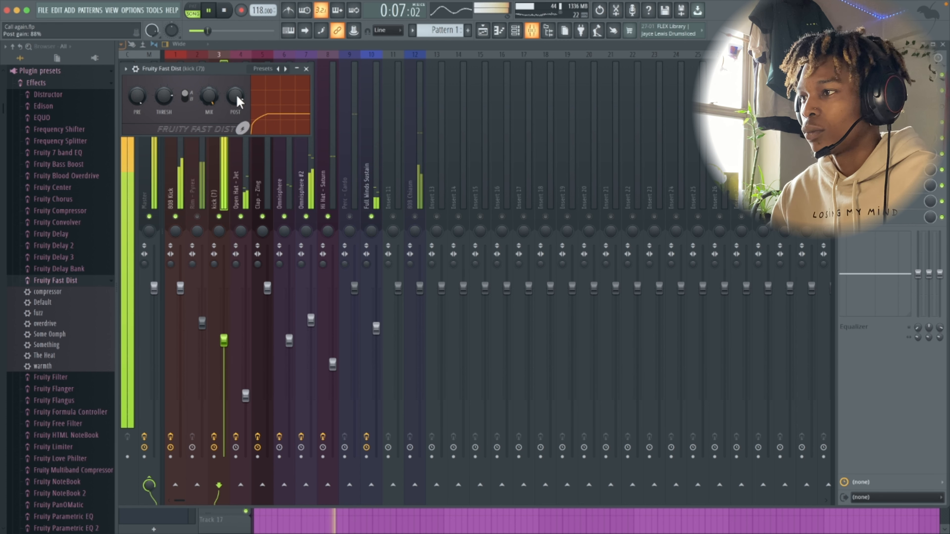
pyautogui.press('space')
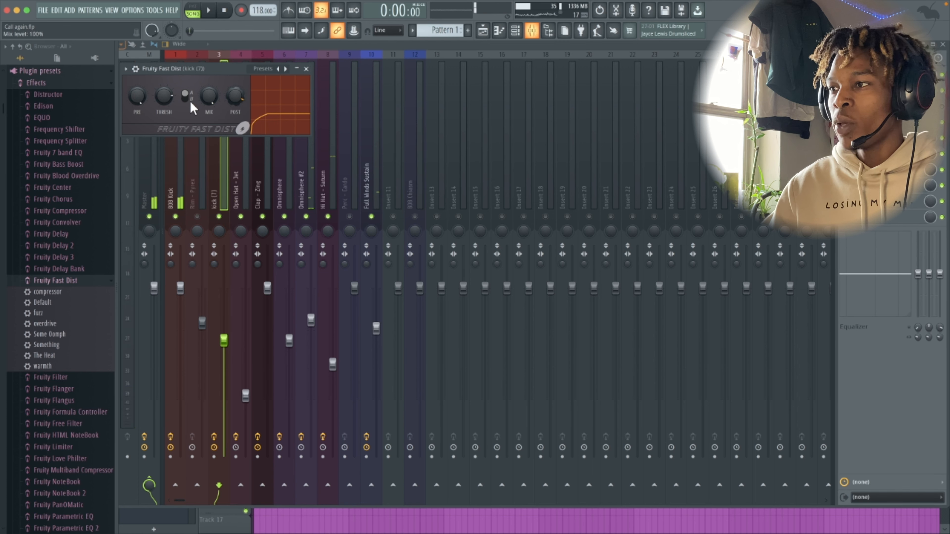
# Adjust the Fast Dist threshold and mix level, playing the song to judge the distortion on the kick.
pyautogui.click(170, 101)
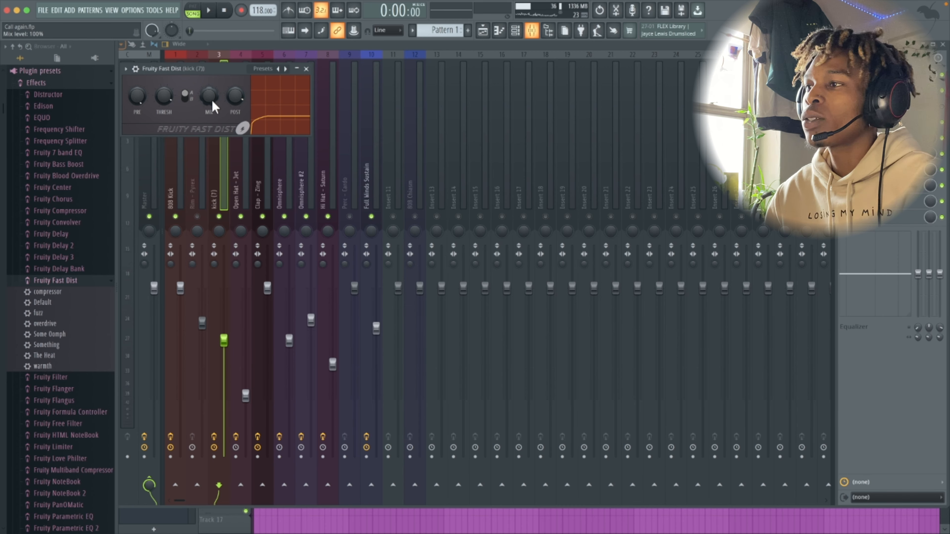
pyautogui.moveTo(211, 99)
pyautogui.mouseDown()
pyautogui.moveTo(211, 154)
pyautogui.moveTo(211, 98)
pyautogui.mouseUp()
pyautogui.press('space')
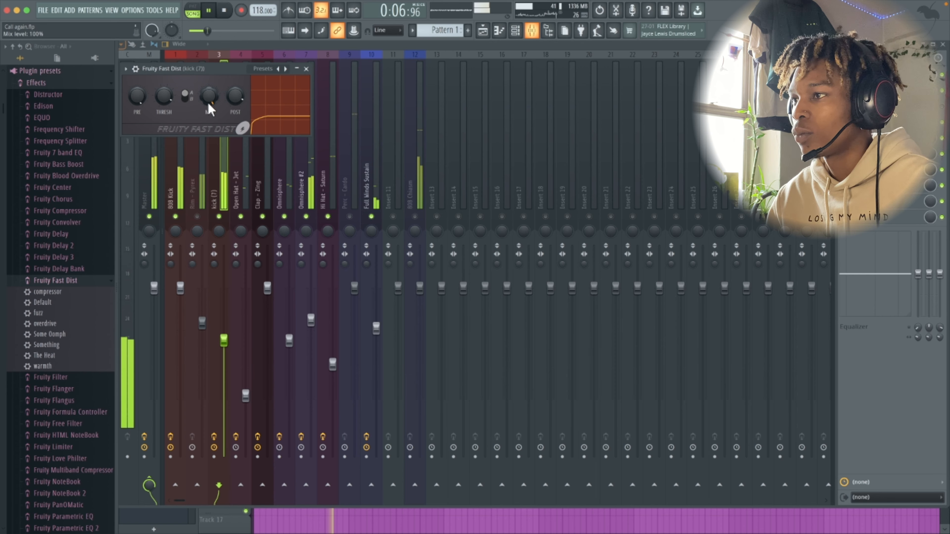
pyautogui.press('space')
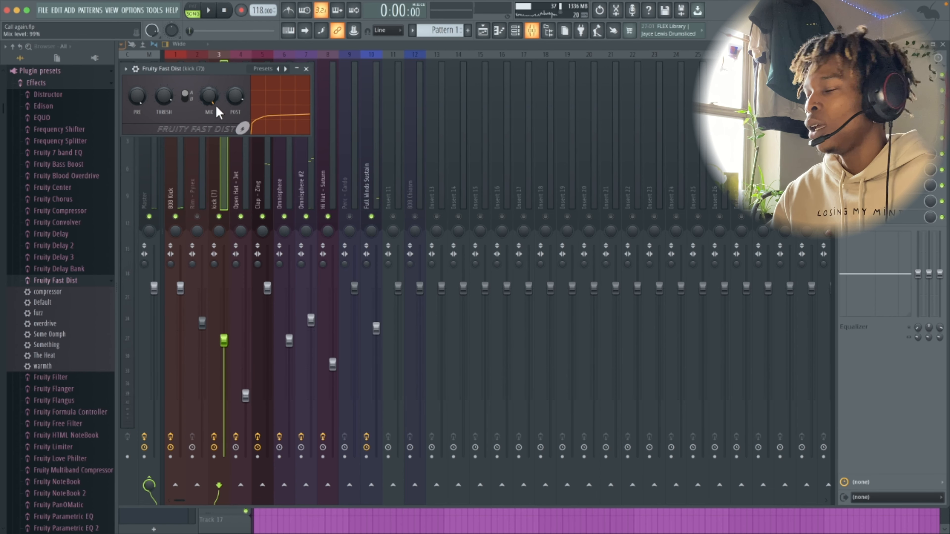
pyautogui.moveTo(209, 97); pyautogui.dragTo(209, 110)
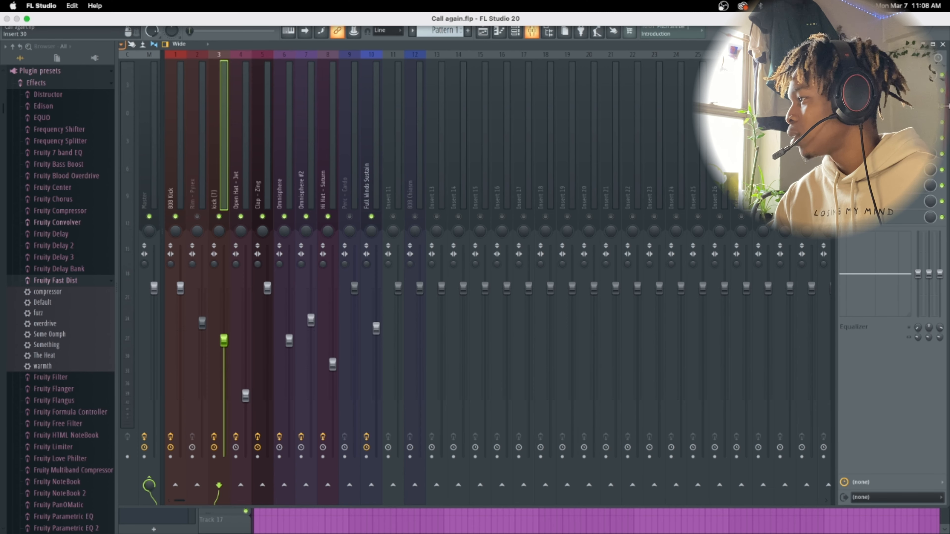
# Add Fruity Blood Overdrive to the kick track's fourth effect slot and audition it in the song.
pyautogui.click(845, 122)
pyautogui.moveTo(856, 135)
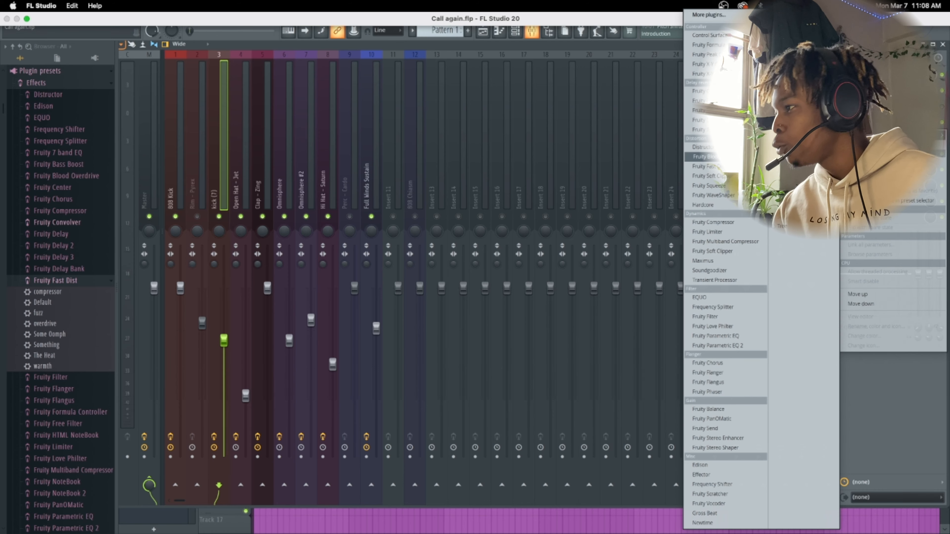
pyautogui.click(707, 157)
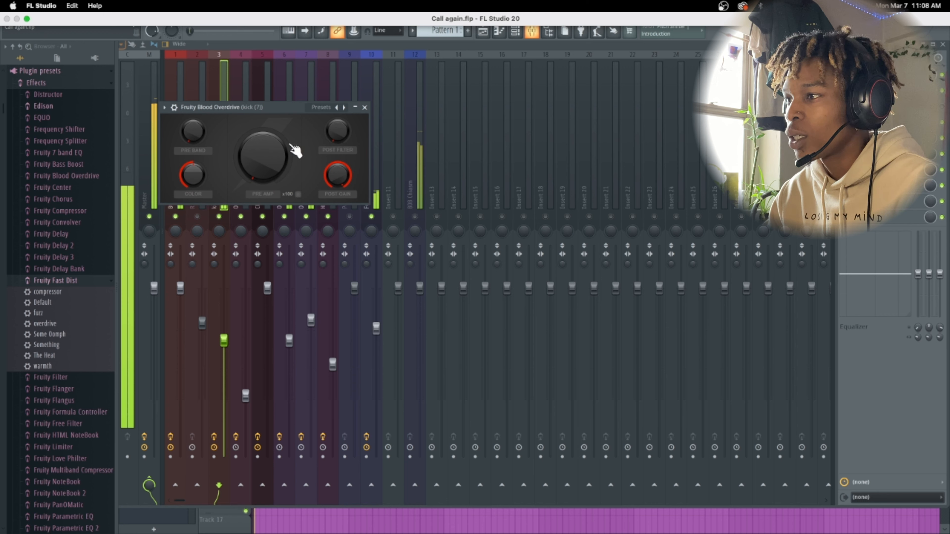
pyautogui.press('space')
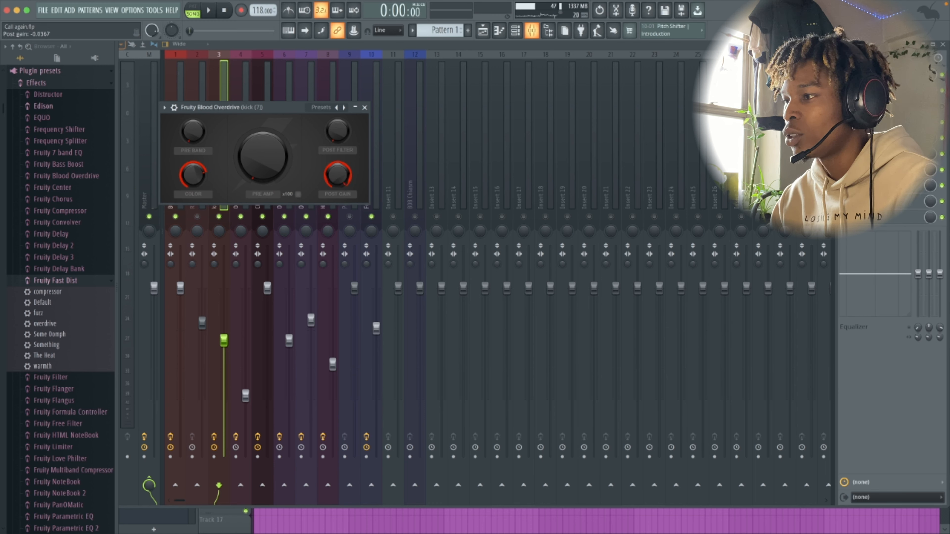
# Lower the Blood Overdrive post gain fully, rebalance its pre-amp and post gain during playback, then close it and replay the song.
pyautogui.moveTo(337, 174); pyautogui.dragTo(346, 206)
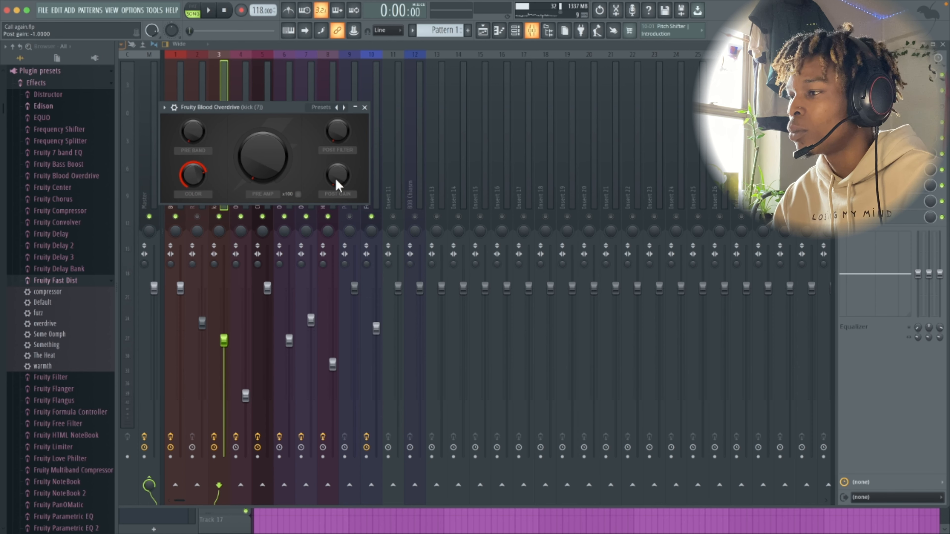
pyautogui.press('space')
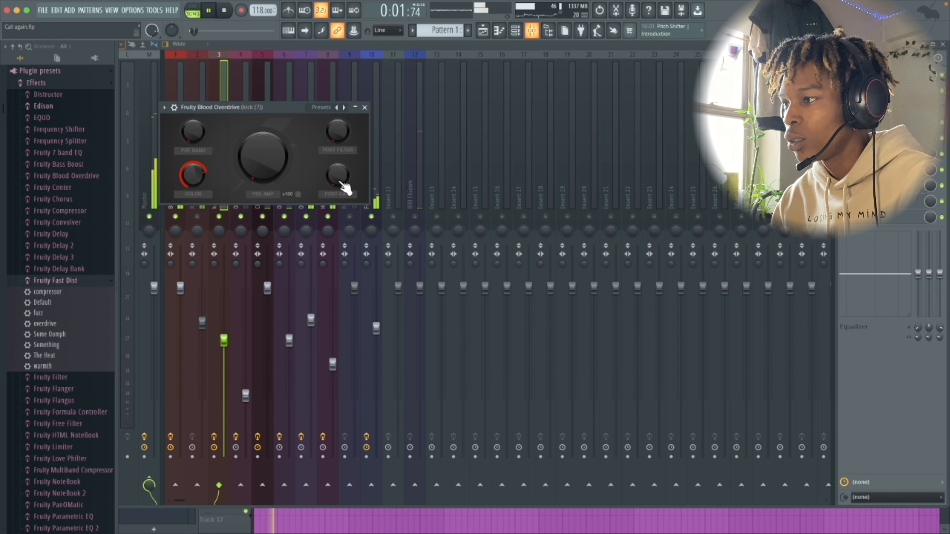
pyautogui.moveTo(343, 181)
pyautogui.mouseDown()
pyautogui.moveTo(343, 156)
pyautogui.moveTo(330, 184)
pyautogui.mouseUp()
pyautogui.press('space')
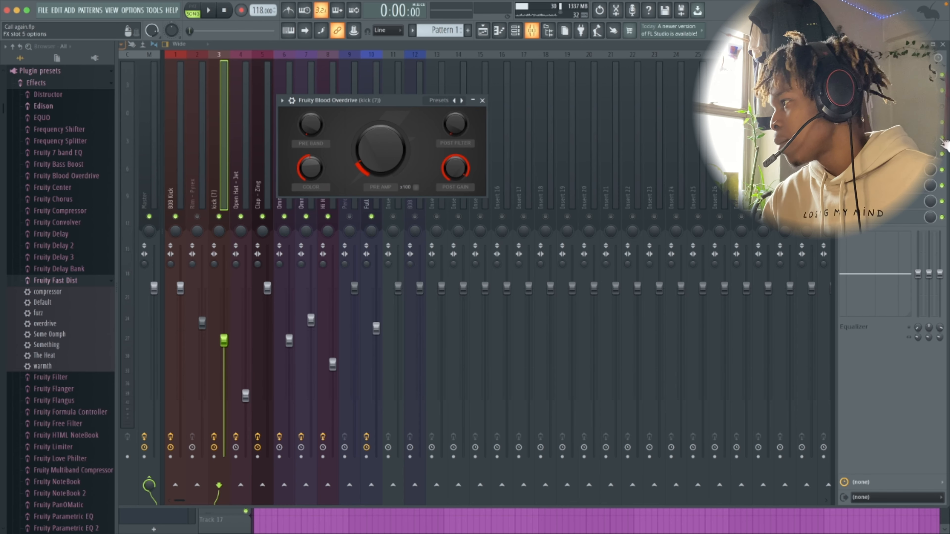
pyautogui.click(882, 138)
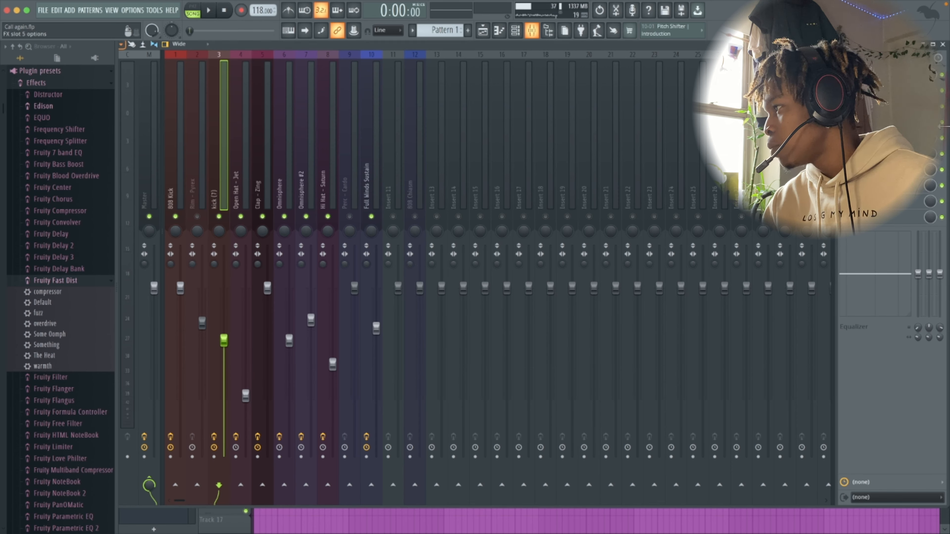
pyautogui.press('space')
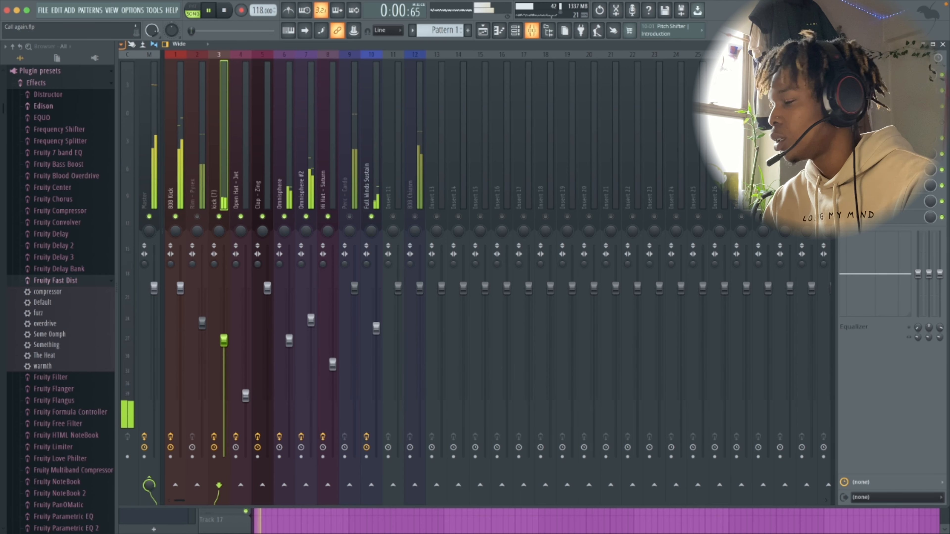
pyautogui.press('space')
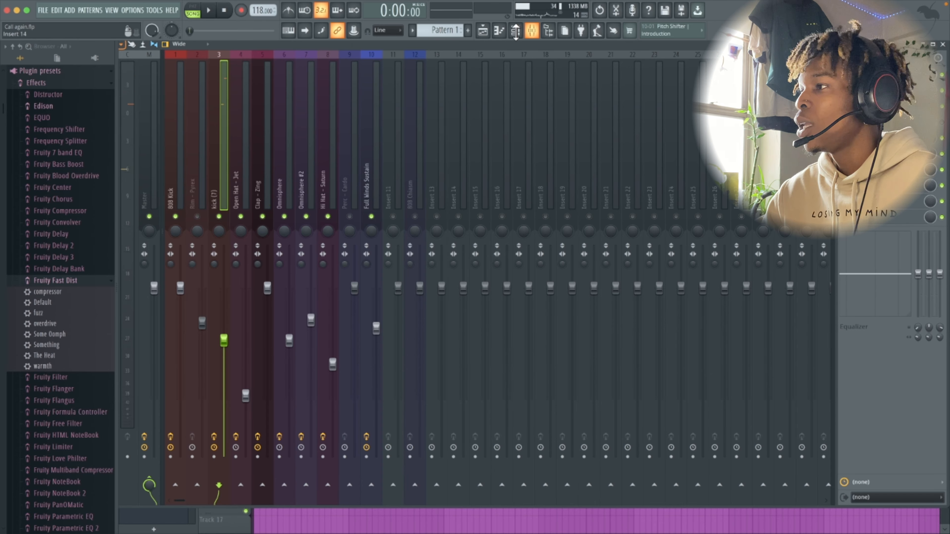
# Set the time-stretching mode of the Kick - Artistic sampler channel to e3 mono and play the song.
pyautogui.click(515, 34)
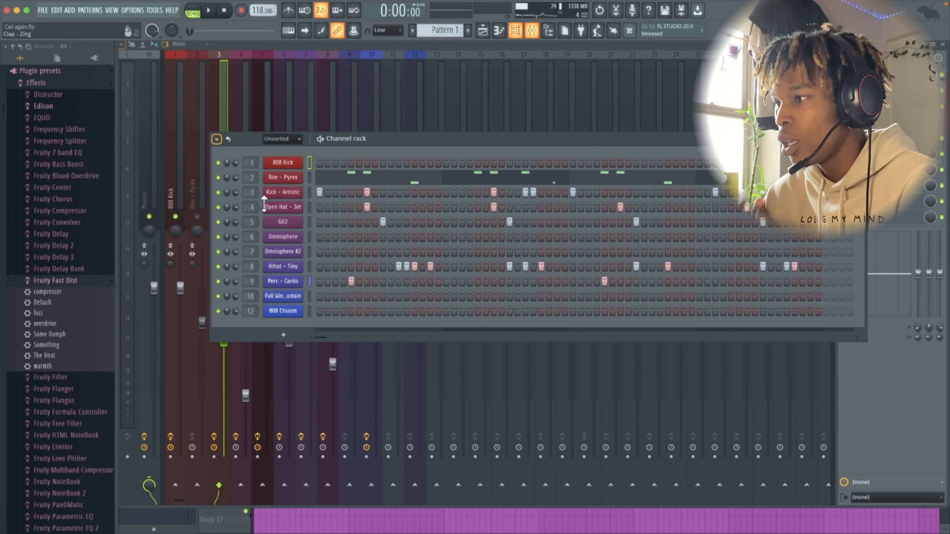
pyautogui.click(283, 192)
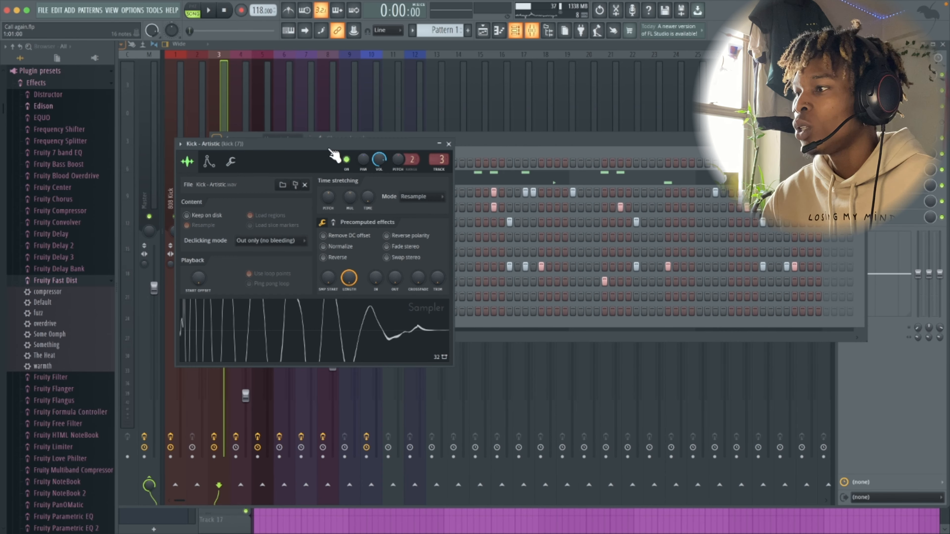
pyautogui.click(281, 193)
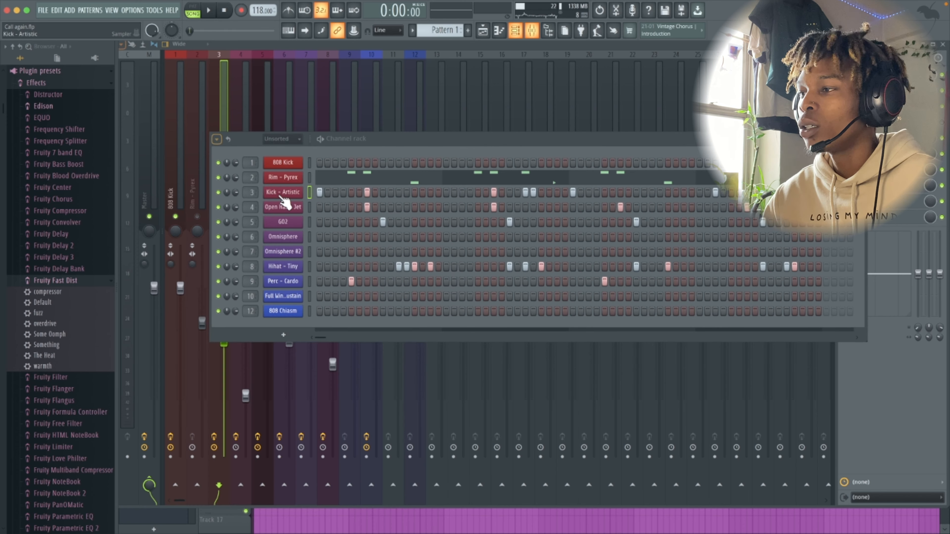
pyautogui.click(283, 192)
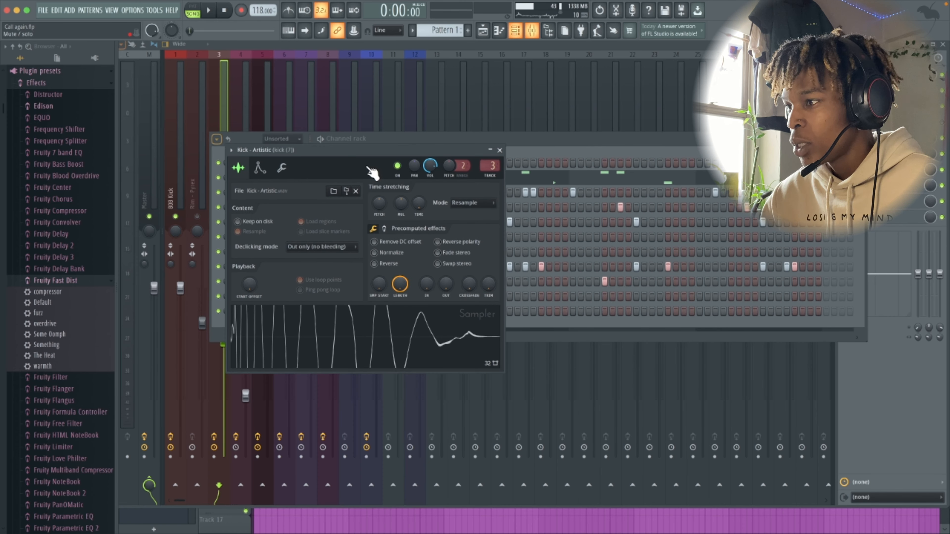
pyautogui.click(475, 202)
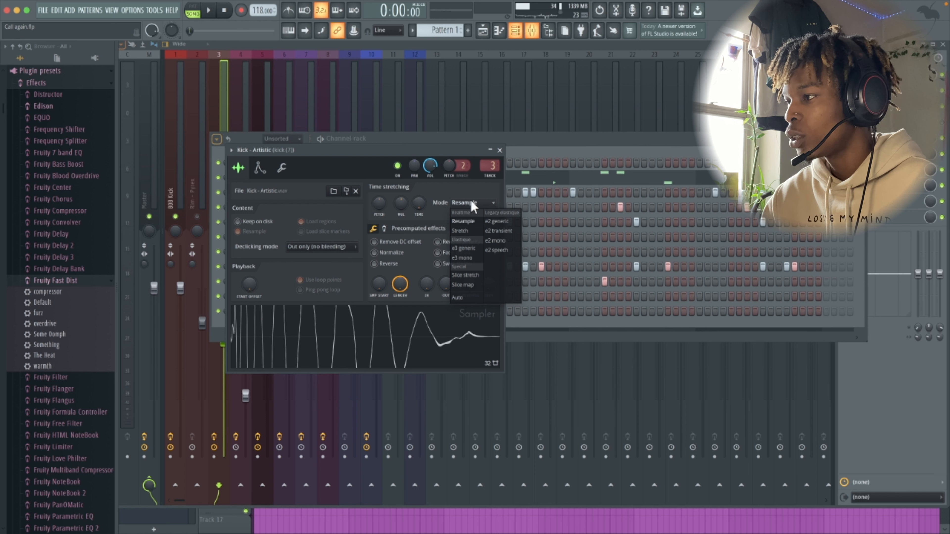
pyautogui.click(467, 258)
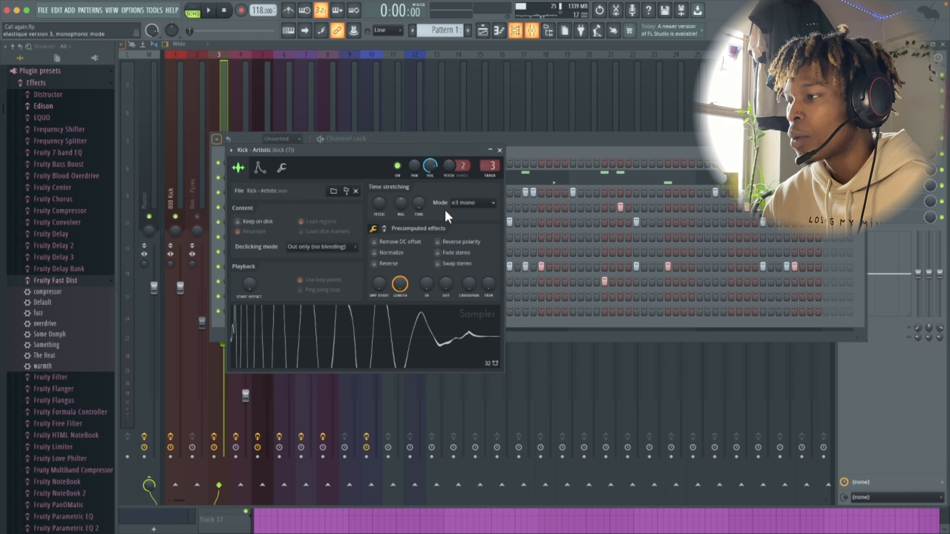
pyautogui.press('space')
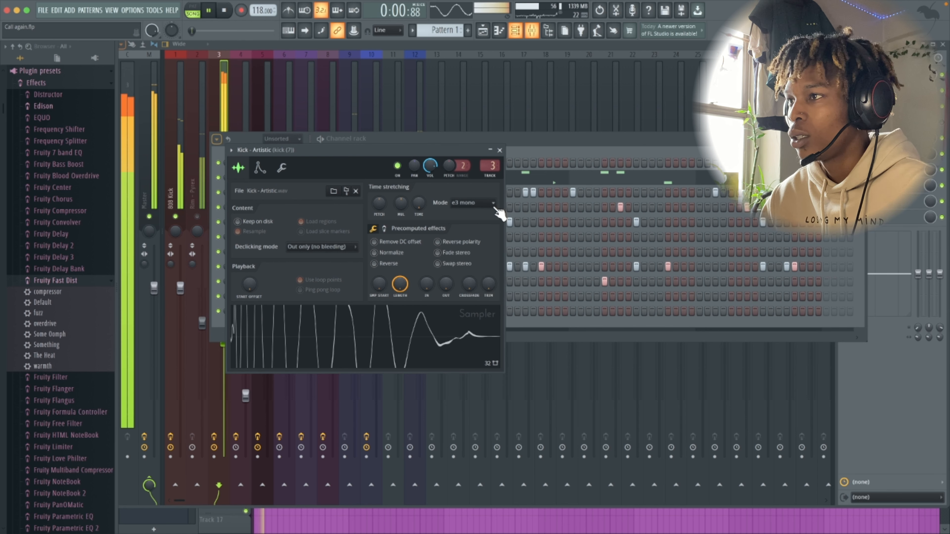
pyautogui.press('space')
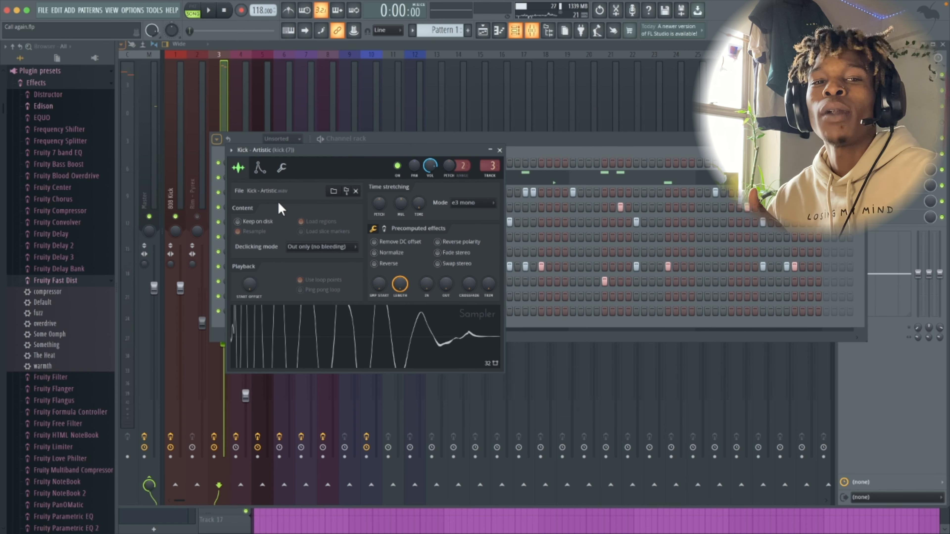
# Enable the kick channel's volume envelope with attack, decay, sustain and release at zero and the hold raised.
pyautogui.click(264, 172)
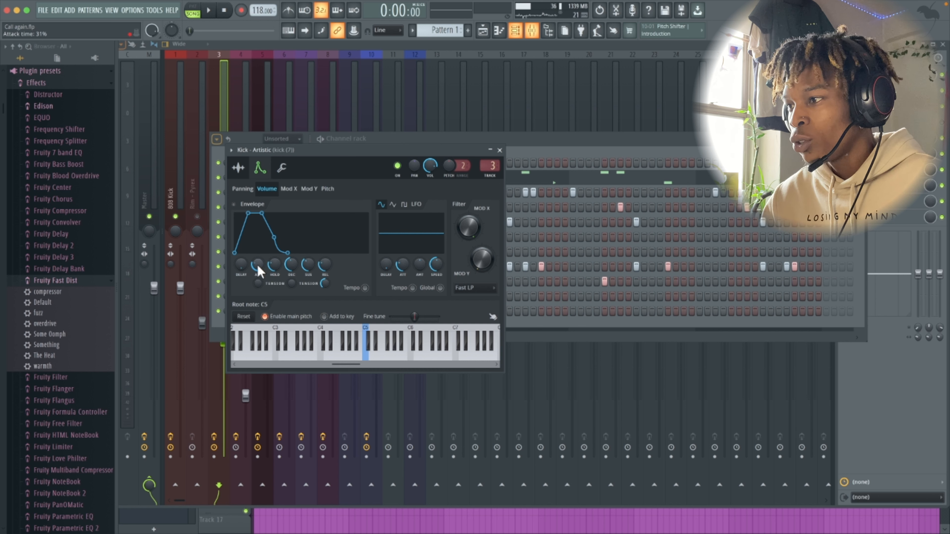
pyautogui.moveTo(259, 270); pyautogui.dragTo(305, 277)
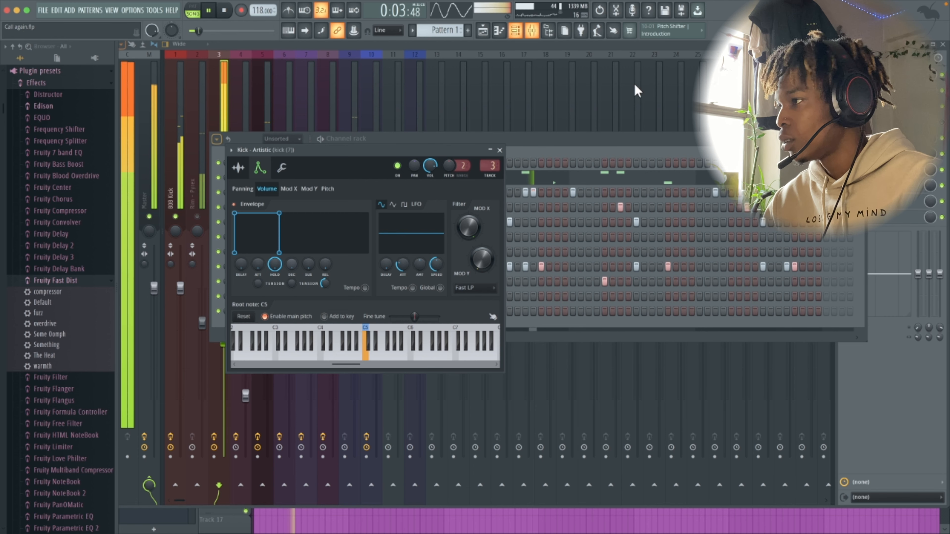
# Lower the kick track's mixer volume to about 34% while auditioning the song, then stop playback and raise the fader slightly.
pyautogui.press('space')
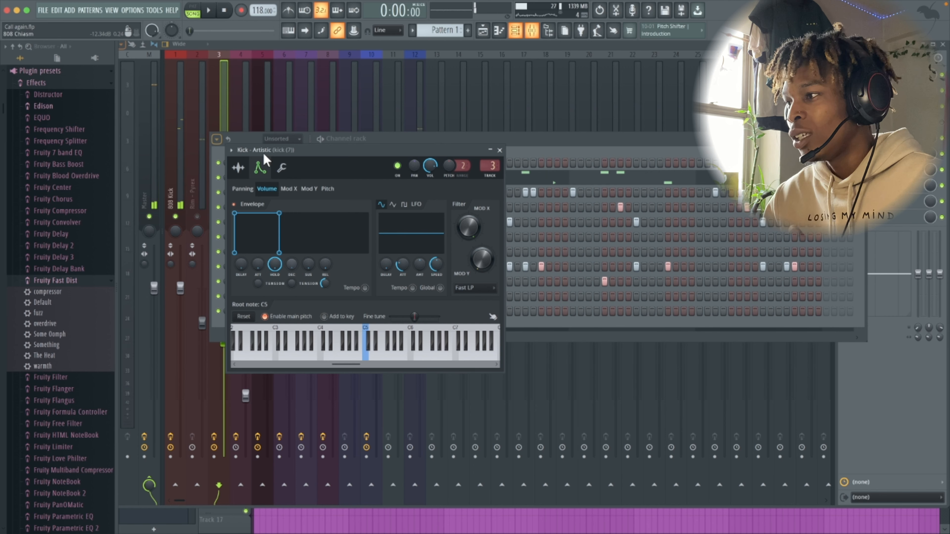
pyautogui.click(226, 108)
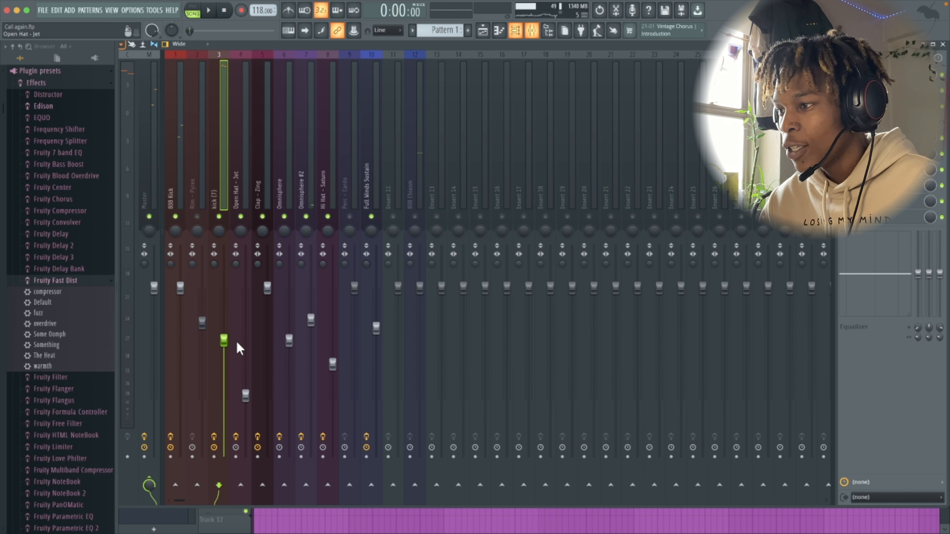
pyautogui.press('space')
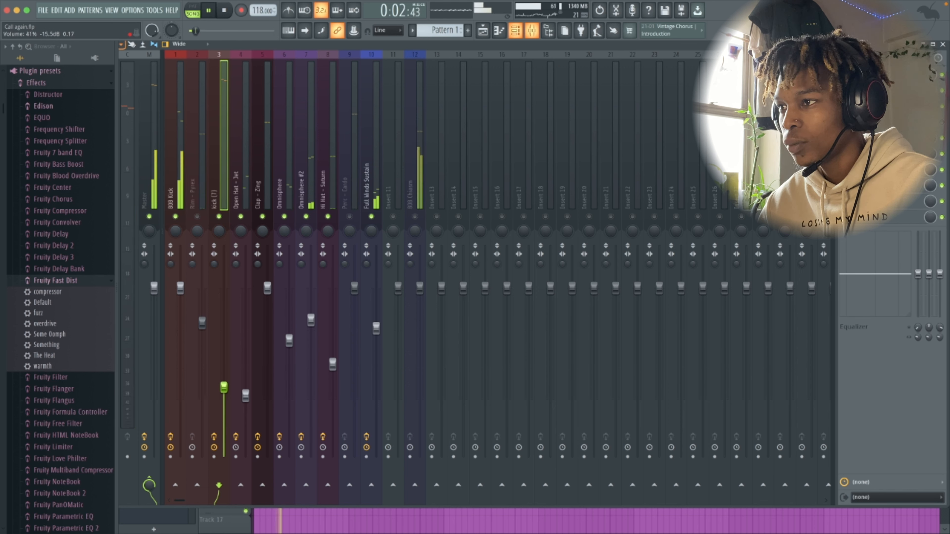
pyautogui.moveTo(223, 388); pyautogui.dragTo(223, 390)
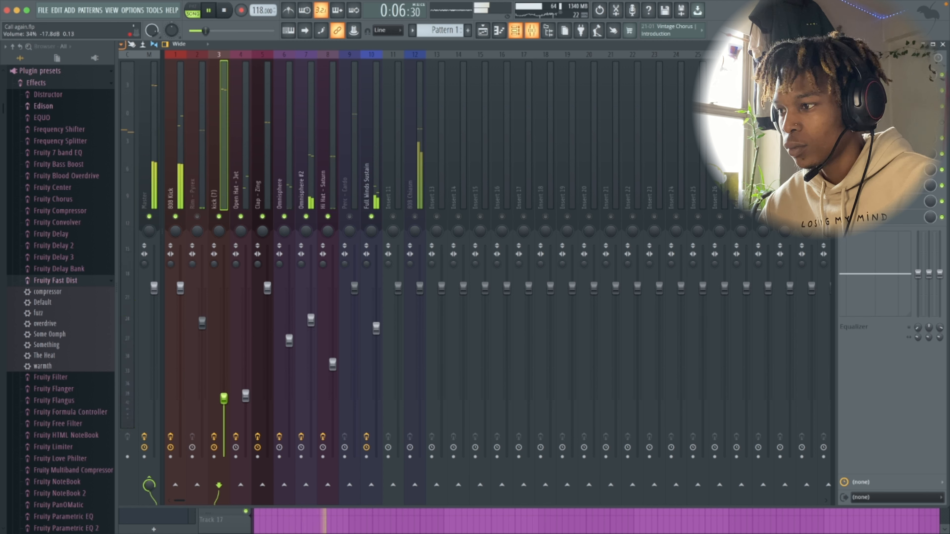
pyautogui.press('space')
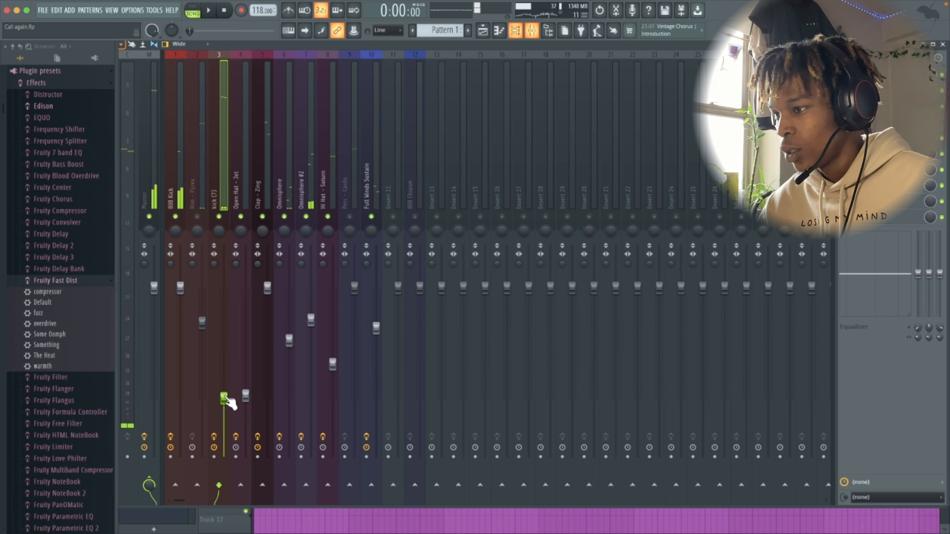
pyautogui.moveTo(224, 374); pyautogui.dragTo(223, 372)
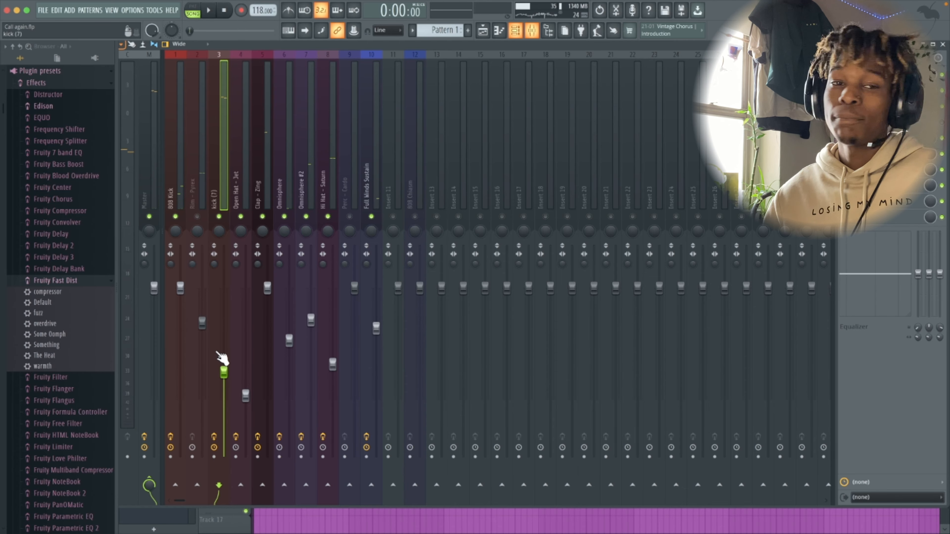